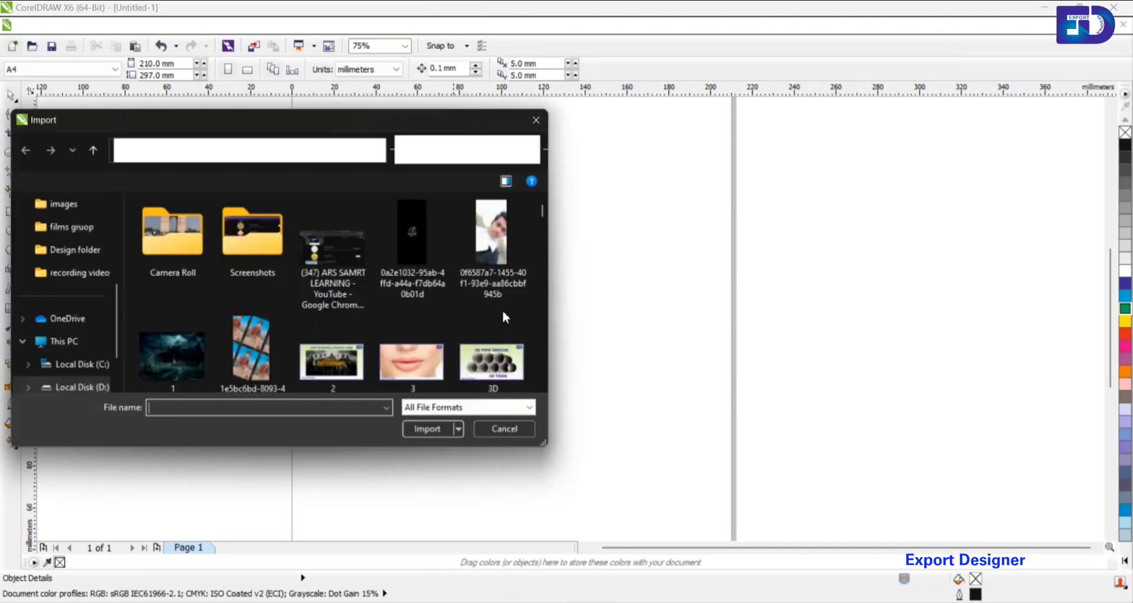
Import the earth image from the images folder onto the page and enlarge it to about 61 mm square.
scroll(500, 306, "down", 5)
scroll(500, 313, "down", 10)
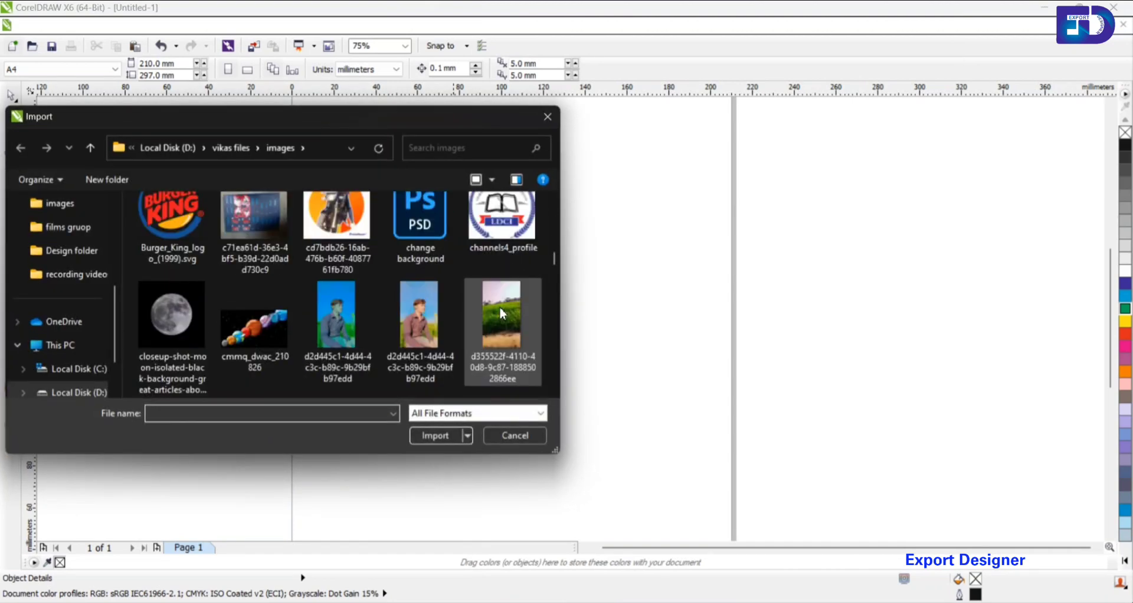
left_click(499, 319)
left_click(448, 430)
left_click(508, 231)
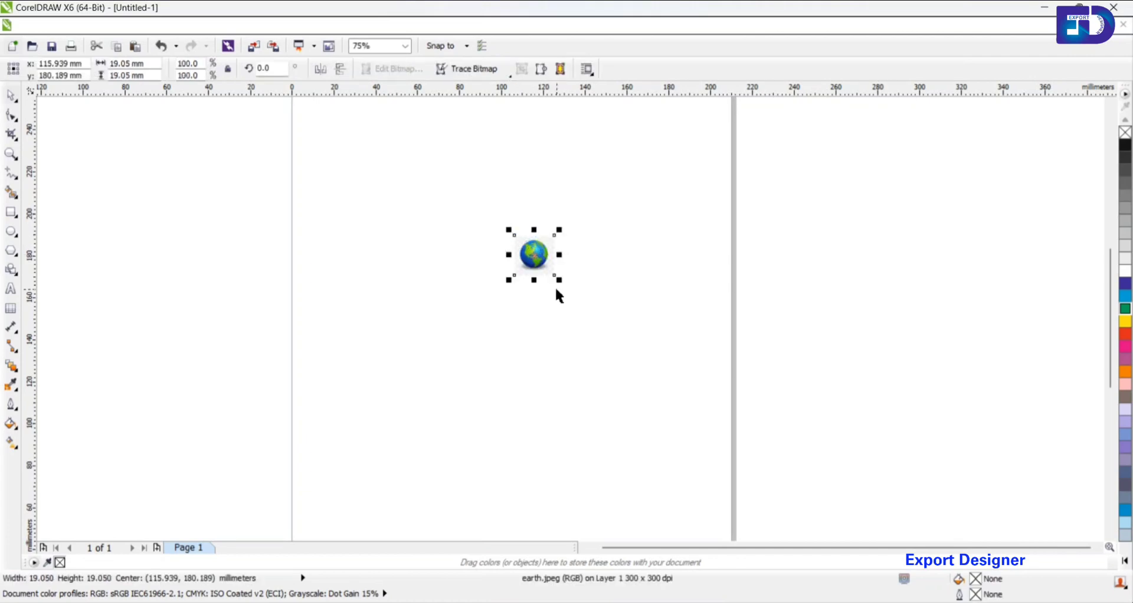
left_click_drag(561, 285, 601, 324)
key("Escape")
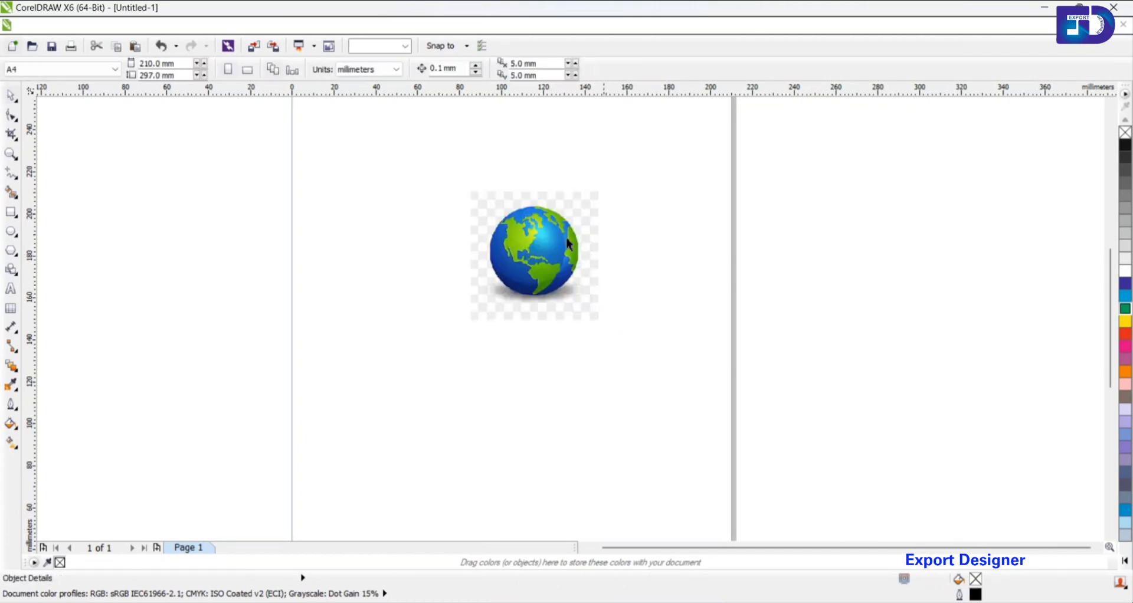
Draw a circle about 43 mm in diameter and centre it on the earth image.
left_click(10, 231)
left_click_drag(487, 273, 578, 360)
key("space")
left_click(593, 318, "shift")
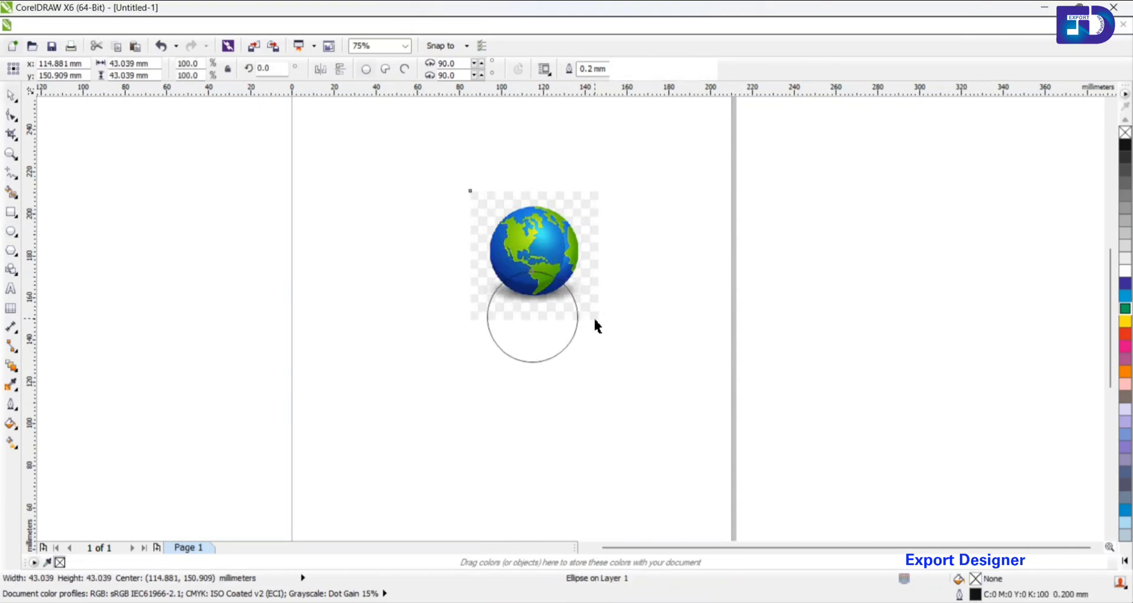
key("c")
key("Escape")
Move the circle slightly up so its top meets the upper edge of the globe.
scroll(501, 203, "up", 5)
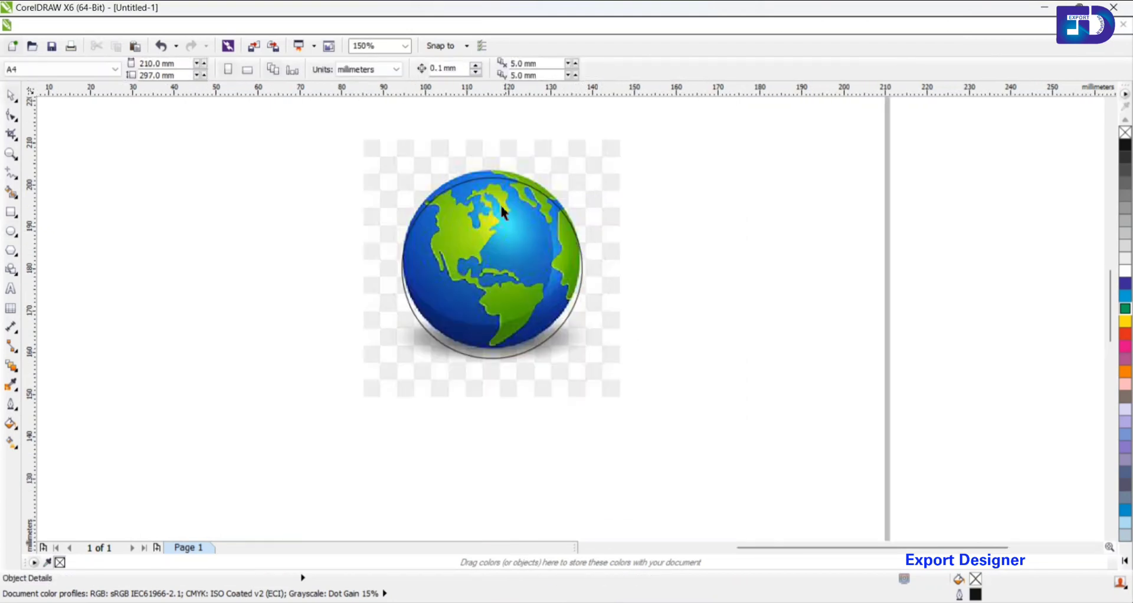
left_click(487, 193)
scroll(487, 187, "down", 3)
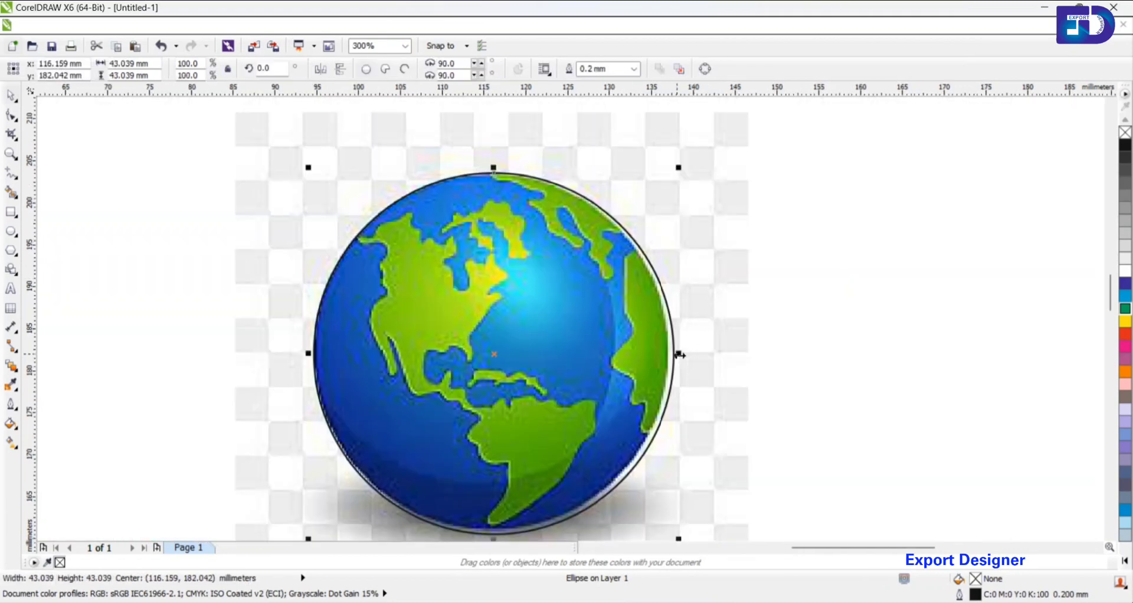
scroll(677, 354, "up", 4)
left_click_drag(684, 347, 661, 357)
scroll(662, 357, "down", 4)
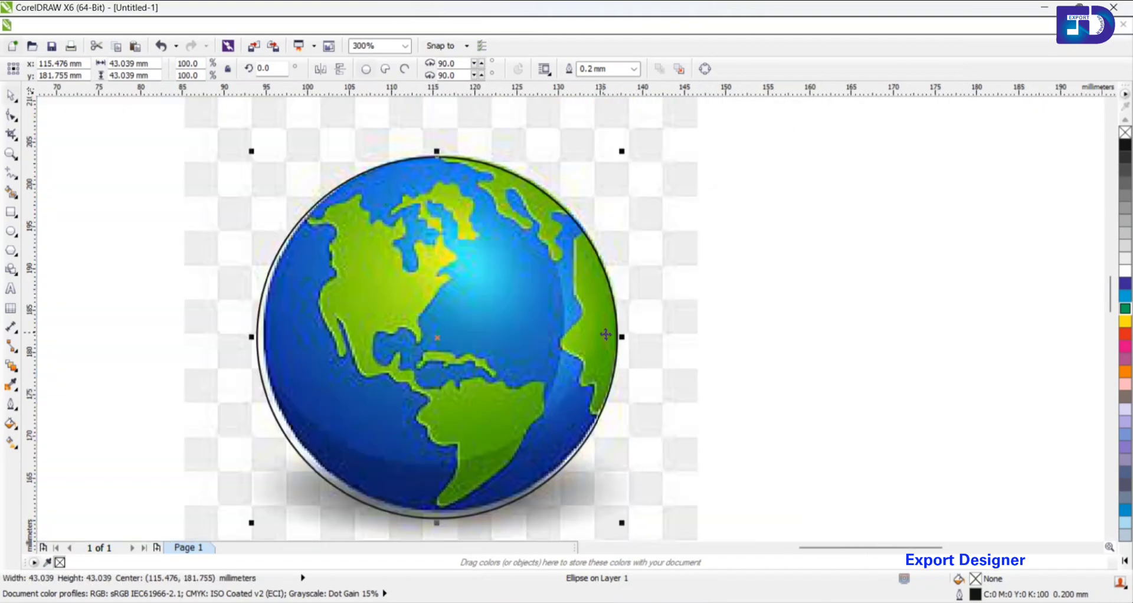
key("ctrl+z")
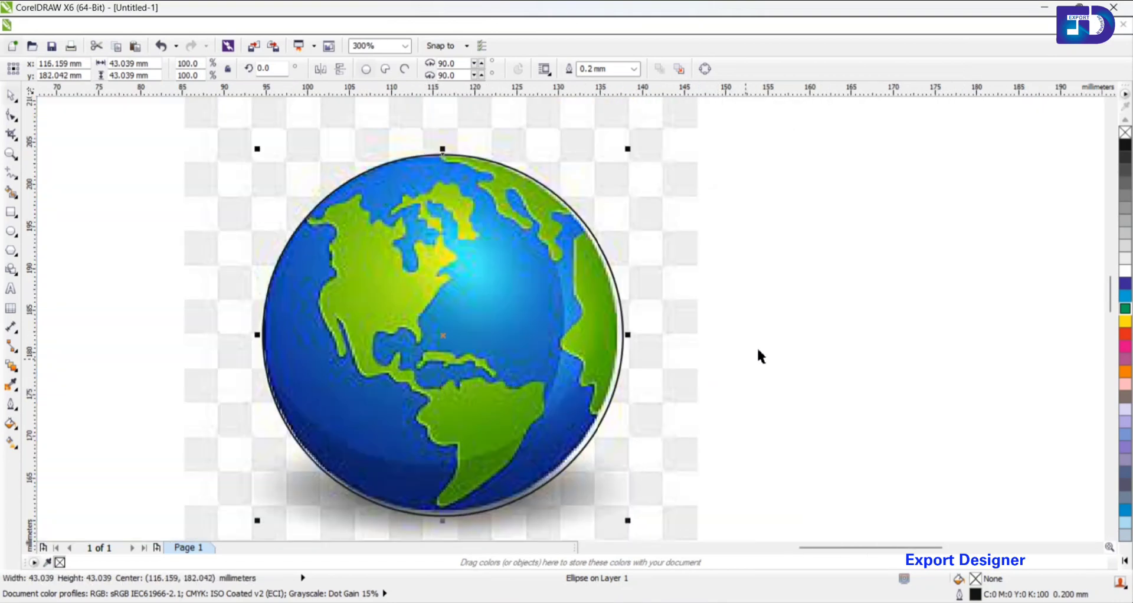
Scale the circle down proportionally to about 41.8 mm in diameter to fit the globe.
left_click(756, 346)
left_click(586, 204)
left_click_drag(630, 151, 624, 157)
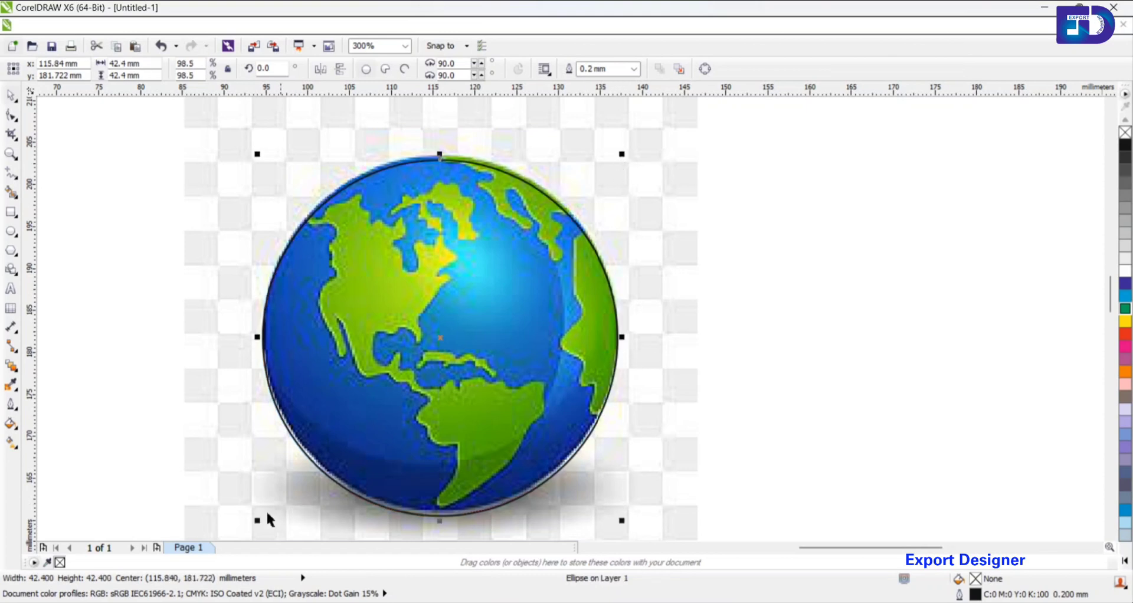
left_click_drag(259, 521, 262, 516)
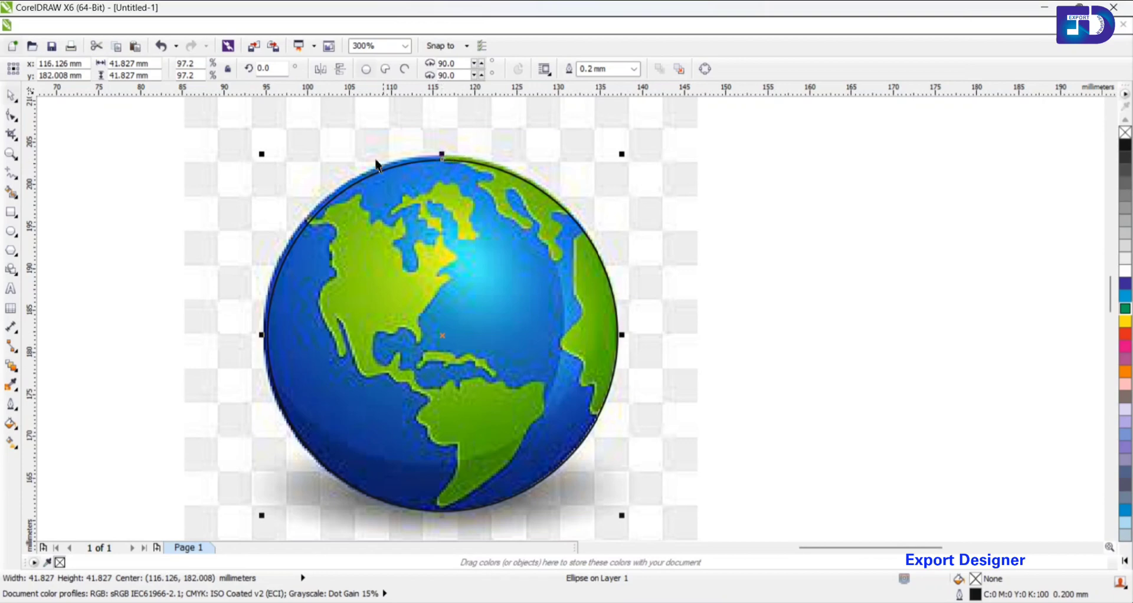
Shift the circle about 0.3 mm up to line it up with the globe's upper edge.
scroll(376, 165, "up", 2)
left_click_drag(437, 197, 435, 188)
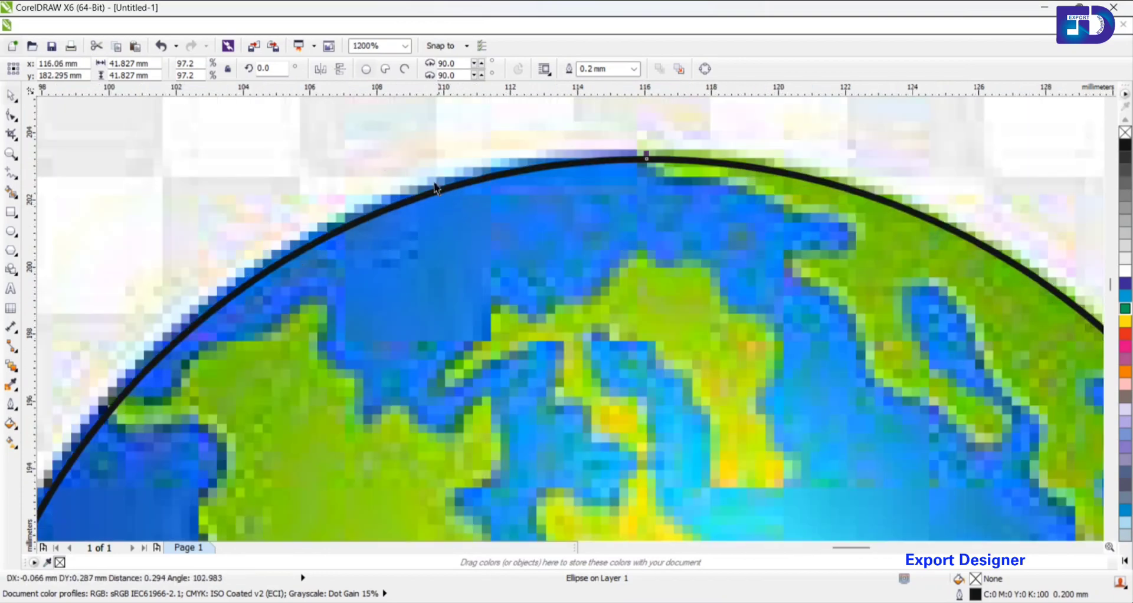
scroll(435, 187, "down", 2)
left_click(667, 201)
PowerClip the earth image inside the circle to cut away its checkered background.
scroll(403, 238, "down", 2)
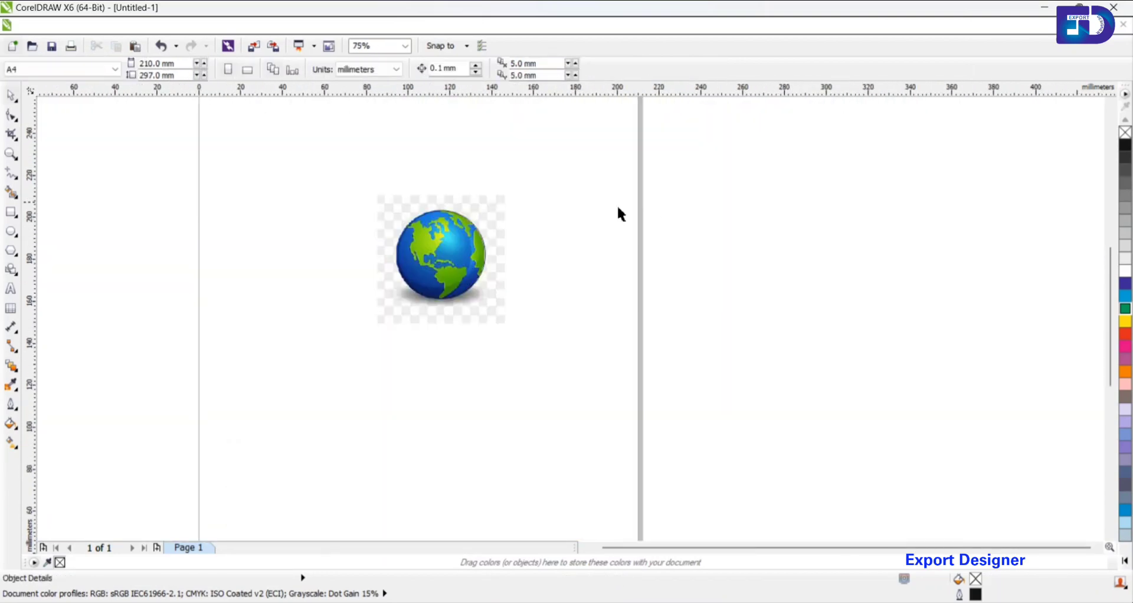
right_click(495, 216)
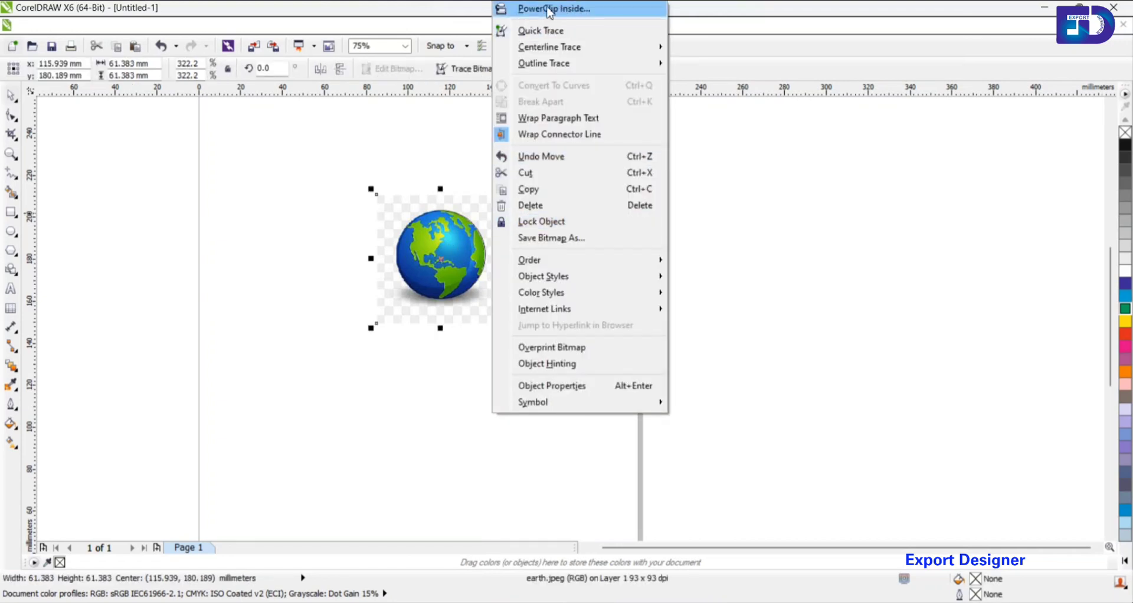
left_click(549, 10)
left_click(435, 253)
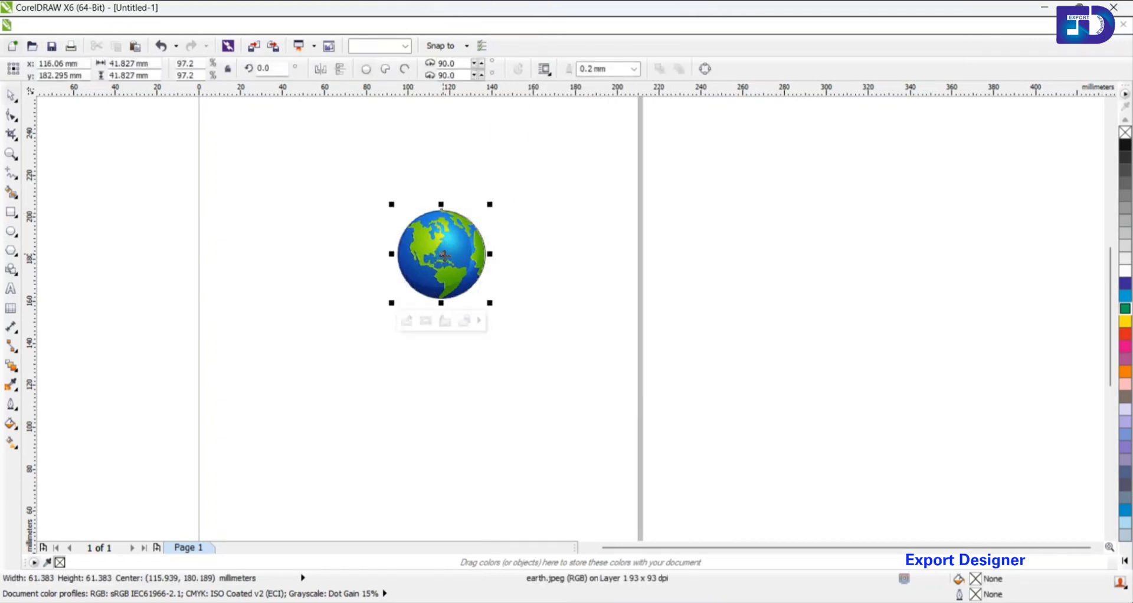
left_click(555, 256)
left_click(442, 253)
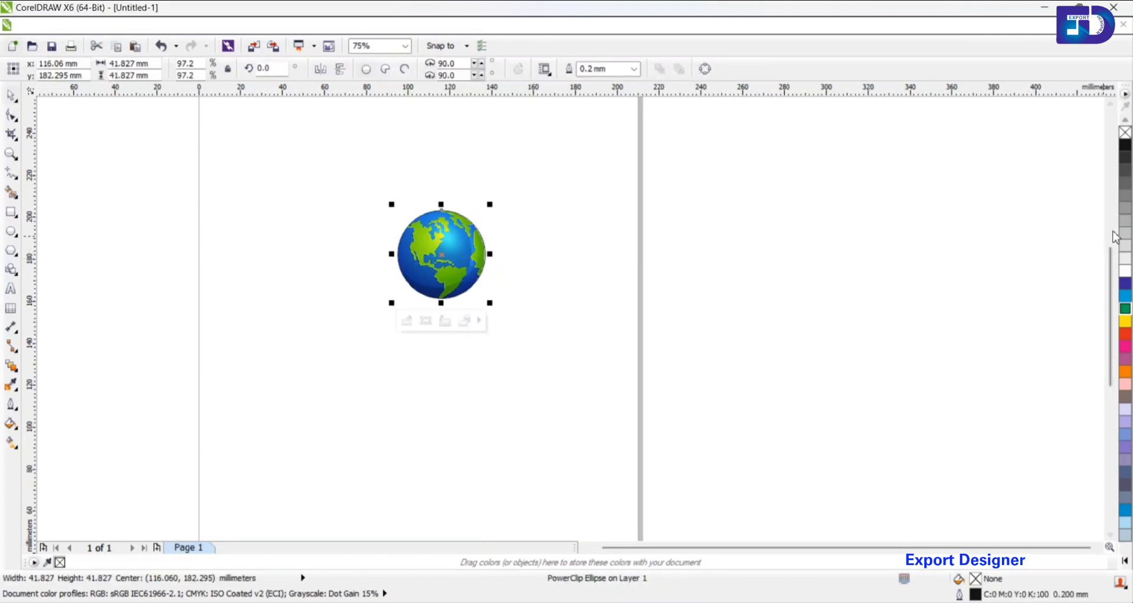
Remove the outline from the clipped globe and inspect its edge.
right_click(1125, 132)
left_click(525, 239)
scroll(473, 233, "up", 4)
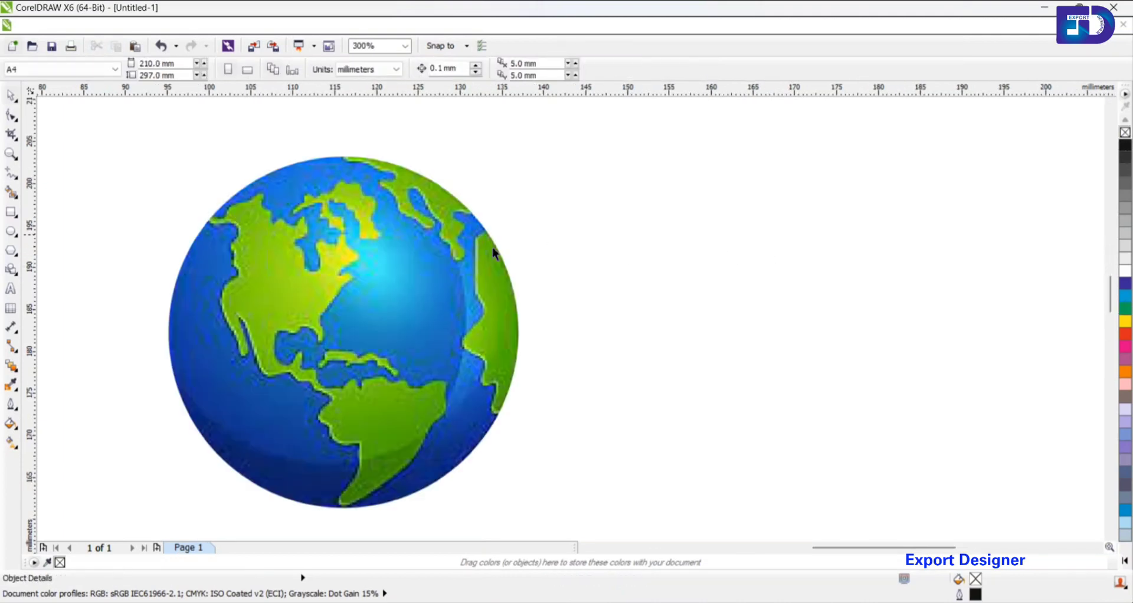
scroll(596, 272, "up", 1)
scroll(597, 277, "down", 4)
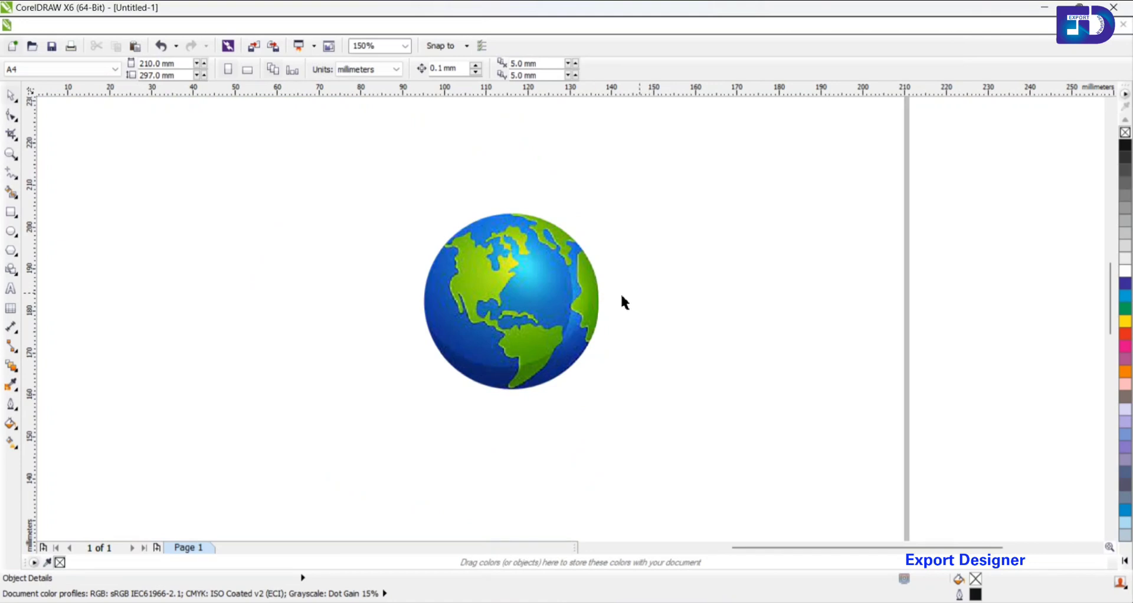
Move the clipped globe slightly higher on the page.
left_click(581, 278)
left_click(688, 260)
scroll(433, 268, "down", 2)
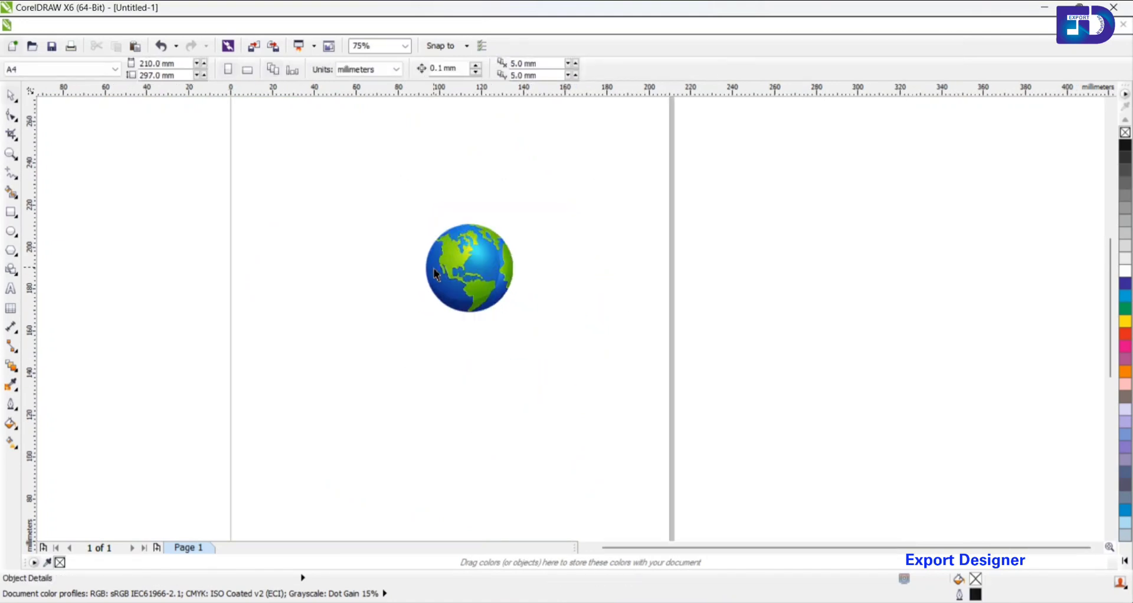
Start another import and browse the images folder for a picture of hands.
right_click(581, 285)
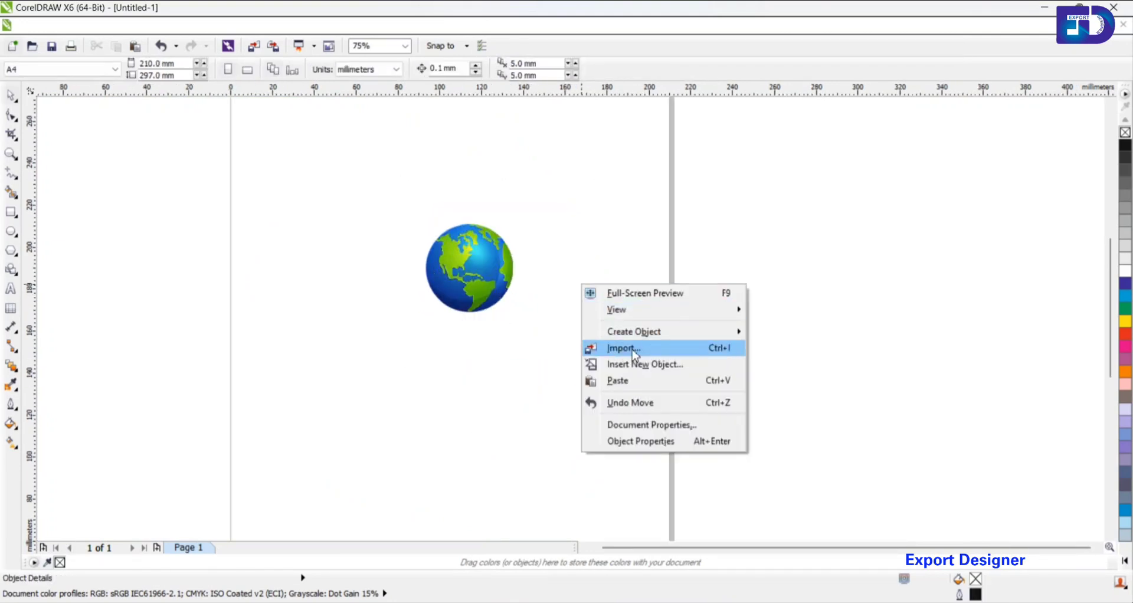
left_click(623, 351)
scroll(467, 306, "down", 5)
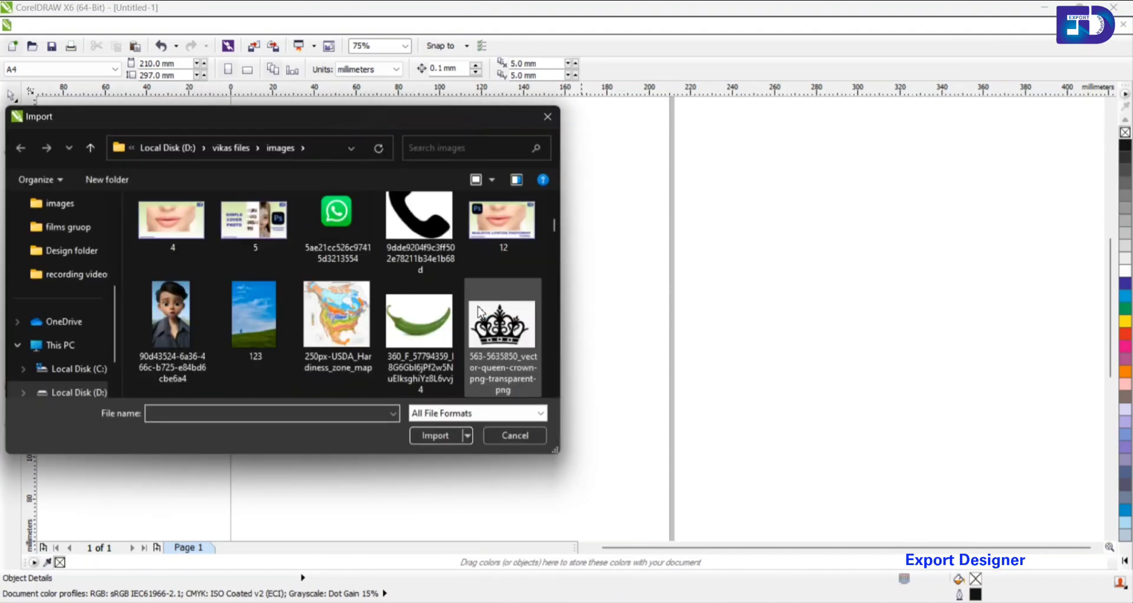
scroll(479, 308, "down", 12)
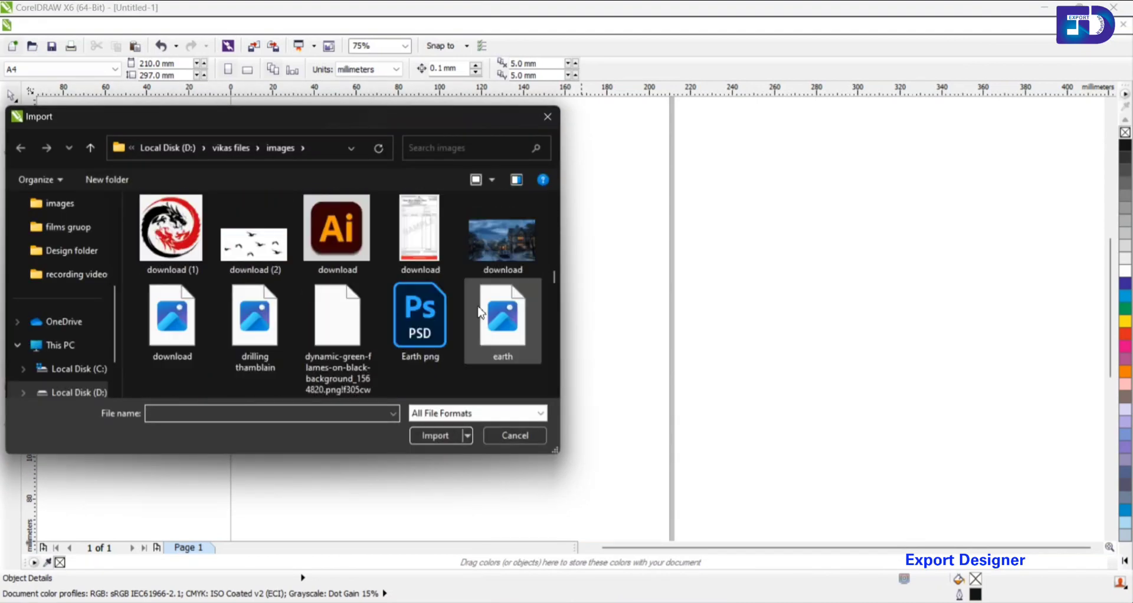
scroll(478, 311, "down", 15)
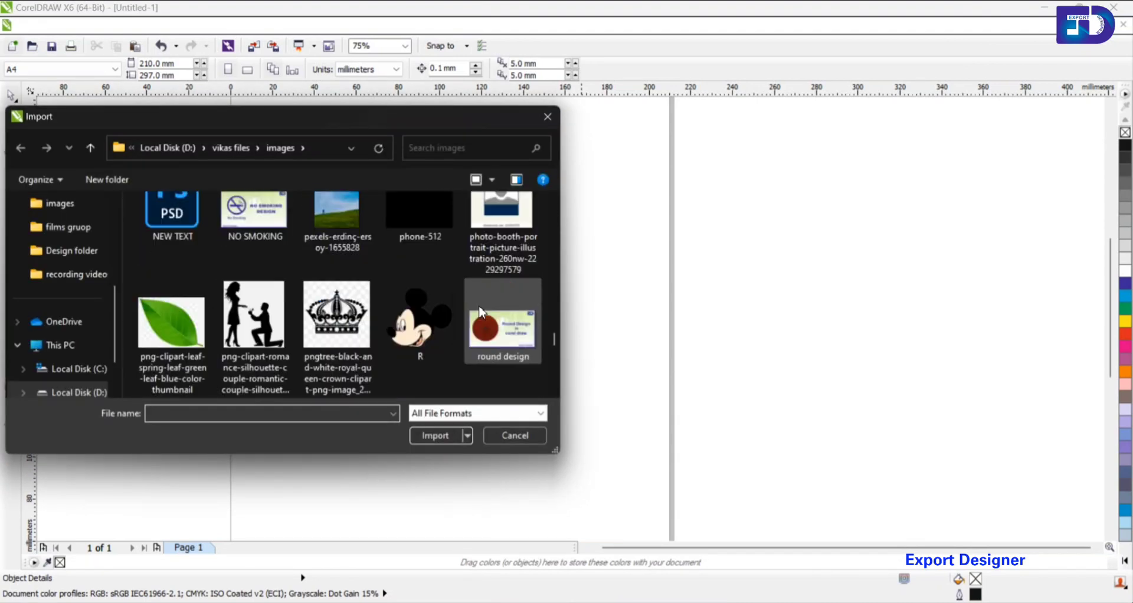
scroll(479, 310, "down", 5)
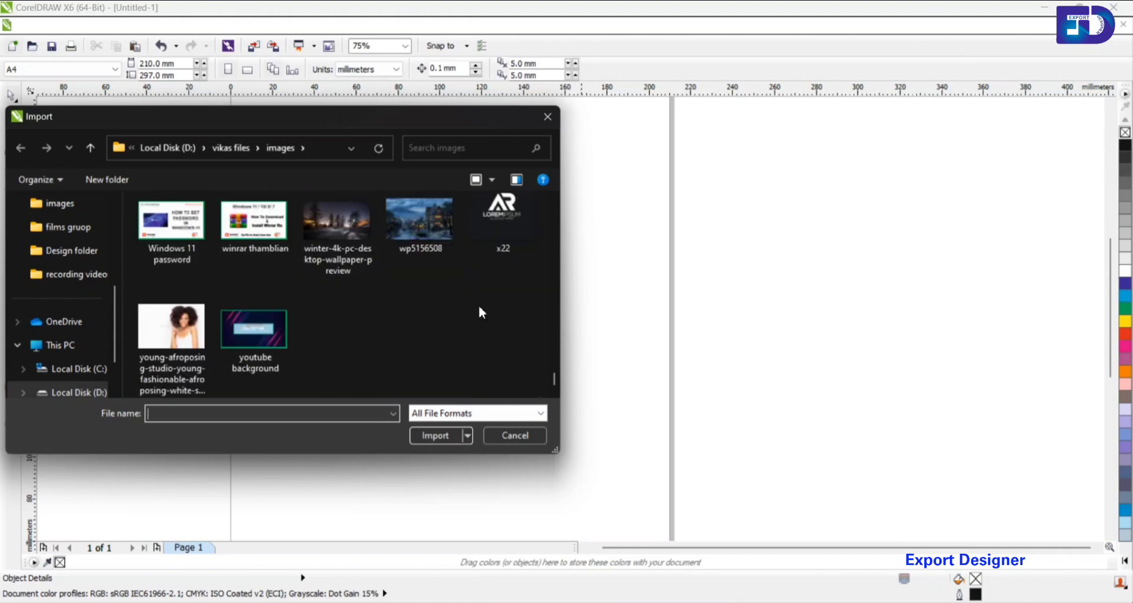
scroll(478, 303, "up", 10)
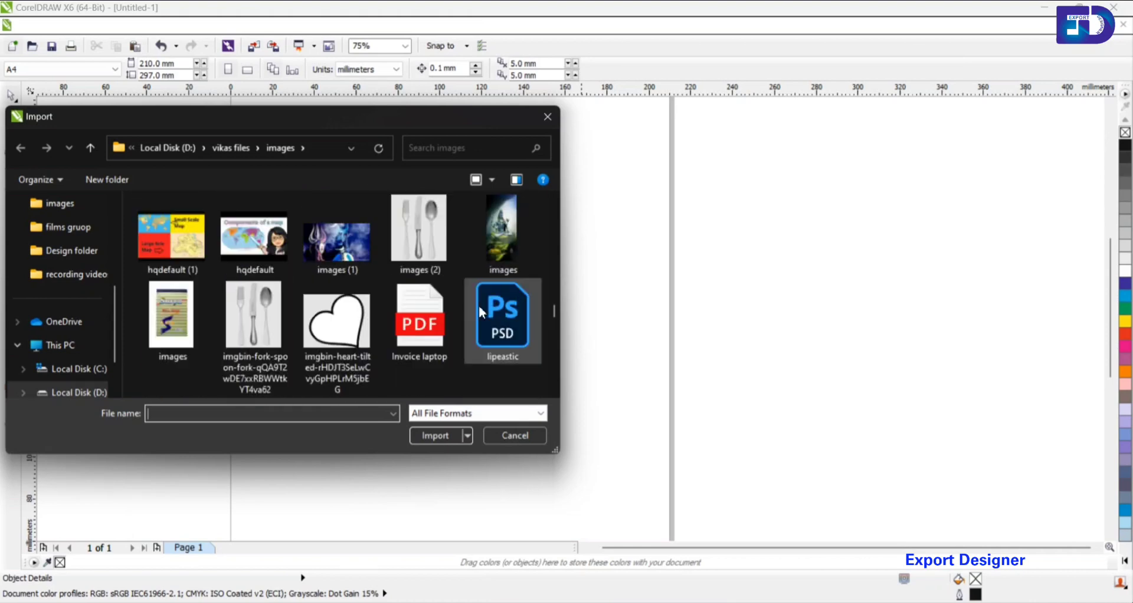
scroll(480, 306, "up", 8)
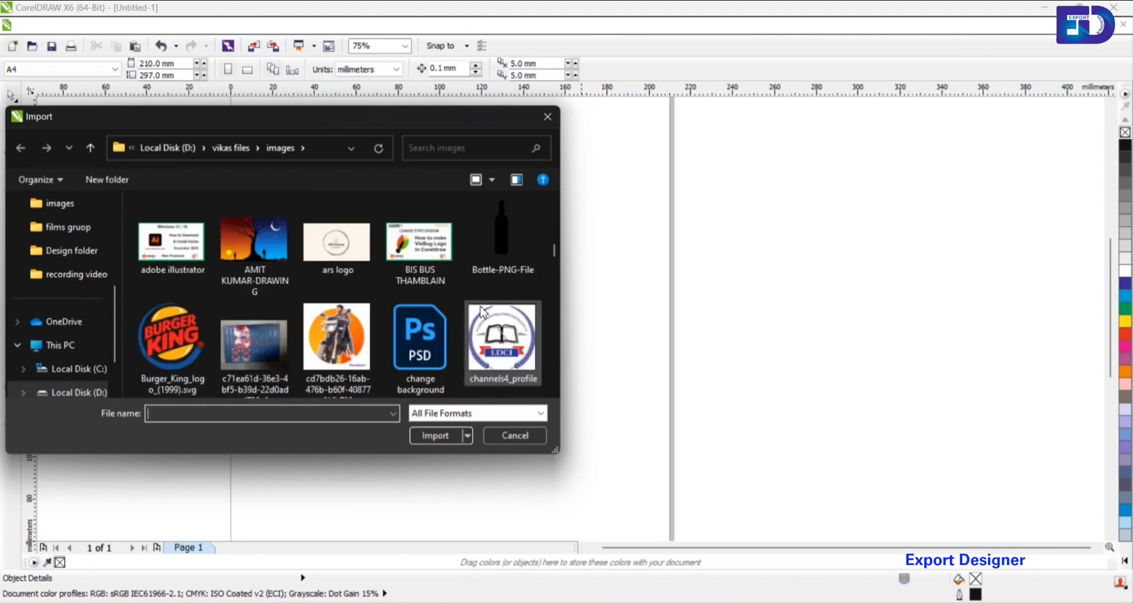
scroll(481, 309, "up", 3)
scroll(480, 305, "up", 3)
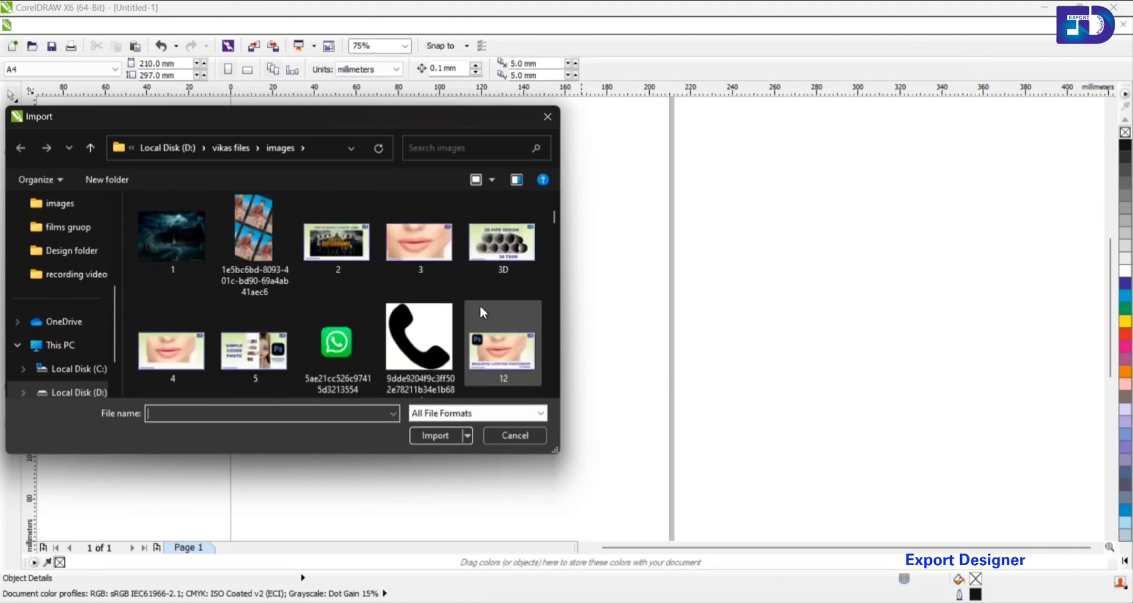
scroll(481, 312, "down", 6)
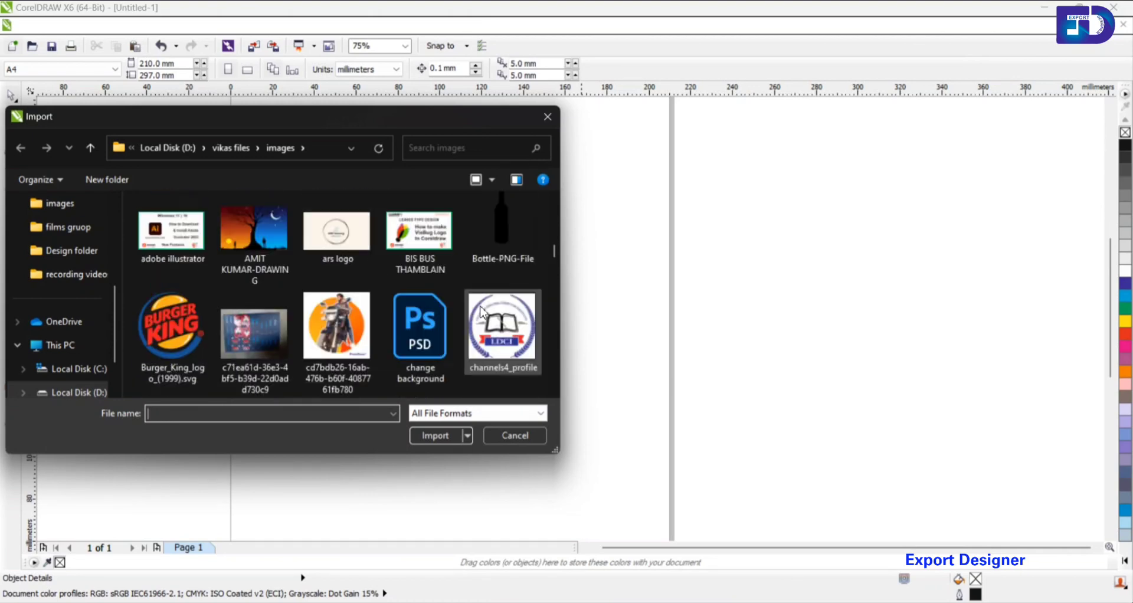
scroll(481, 312, "down", 10)
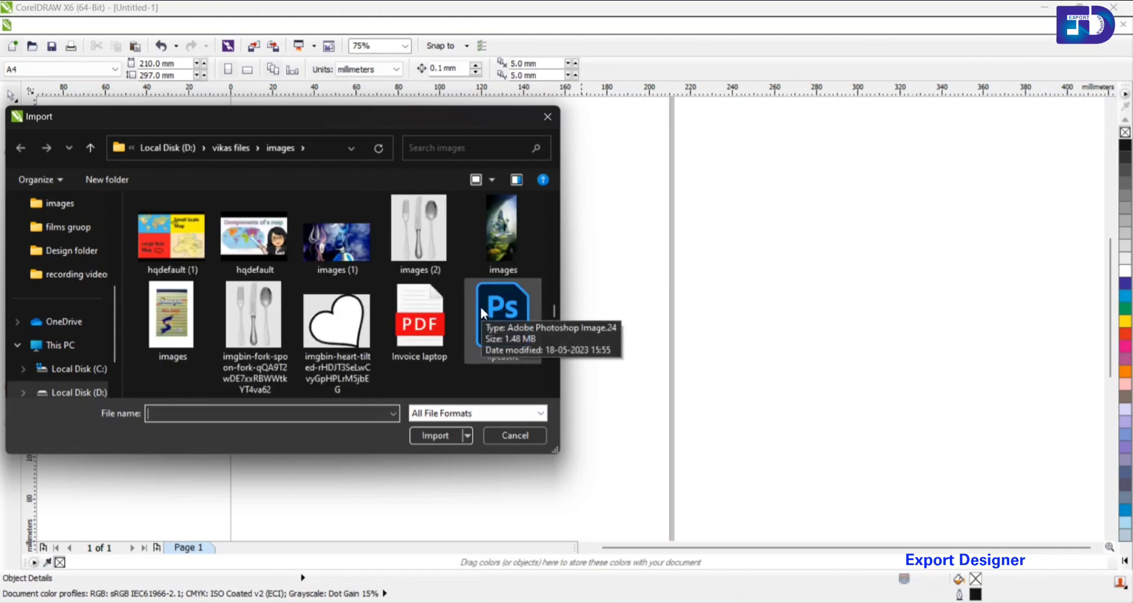
scroll(481, 306, "down", 8)
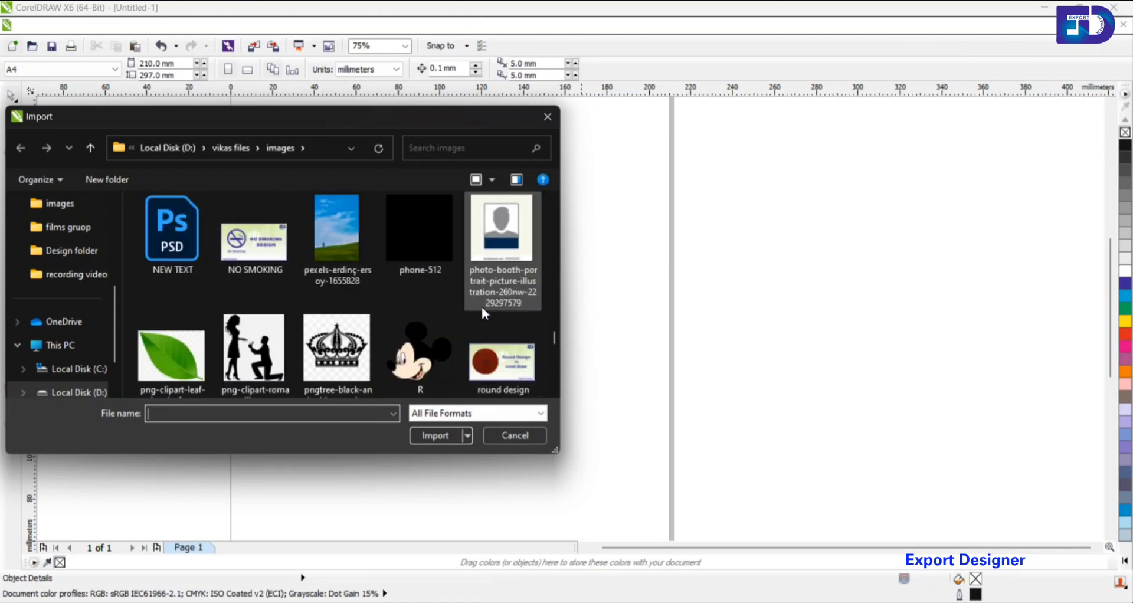
Search the images folder for "hands" and import the hands picture onto the page.
left_click(464, 148)
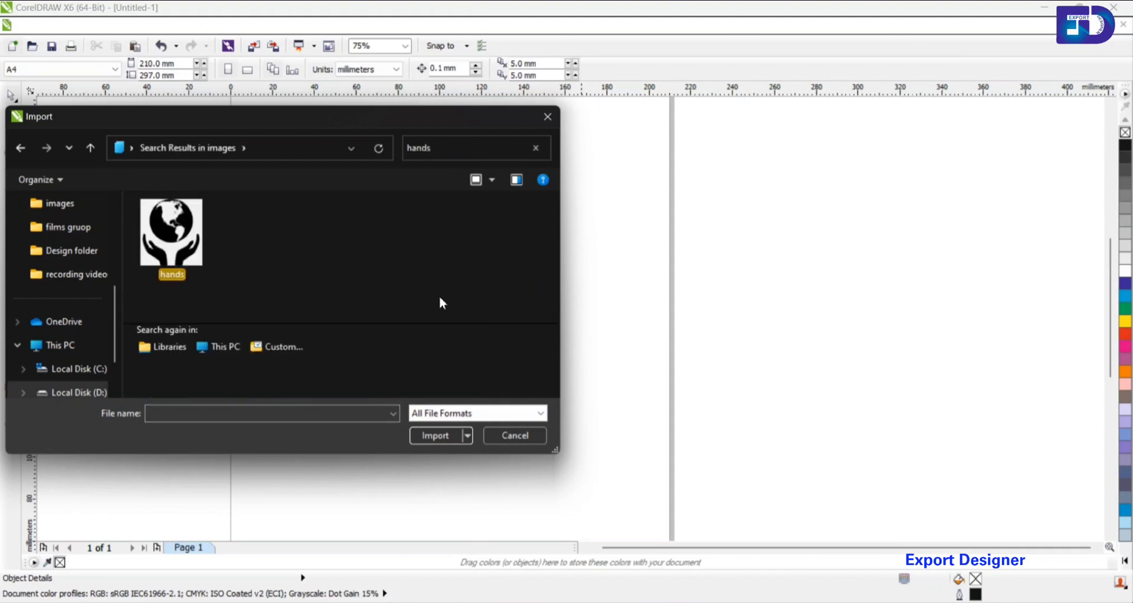
left_click(174, 227)
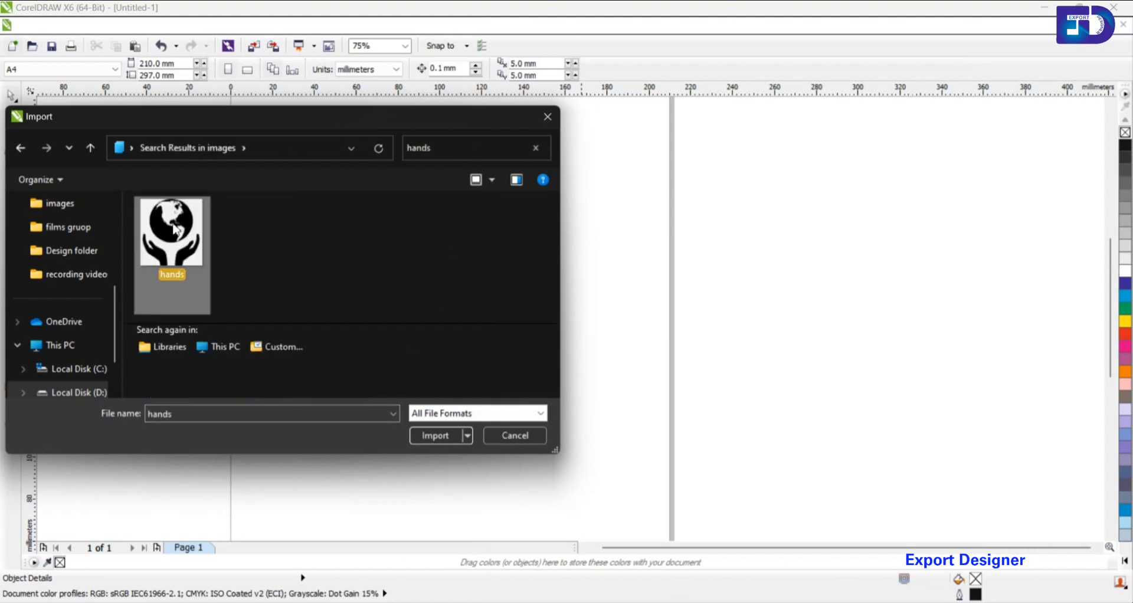
left_click(423, 438)
left_click(555, 339)
Position the hands picture to the left of the colour globe with a clear gap between them.
left_click_drag(647, 415, 293, 253)
scroll(328, 260, "up", 2)
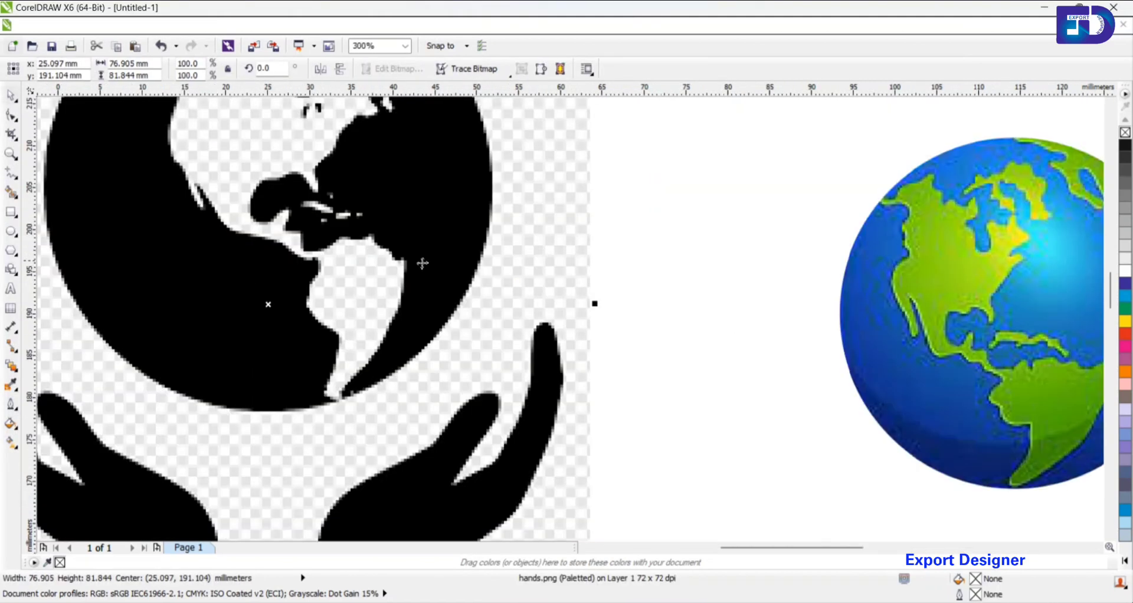
scroll(500, 264, "down", 1)
left_click_drag(456, 269, 479, 280)
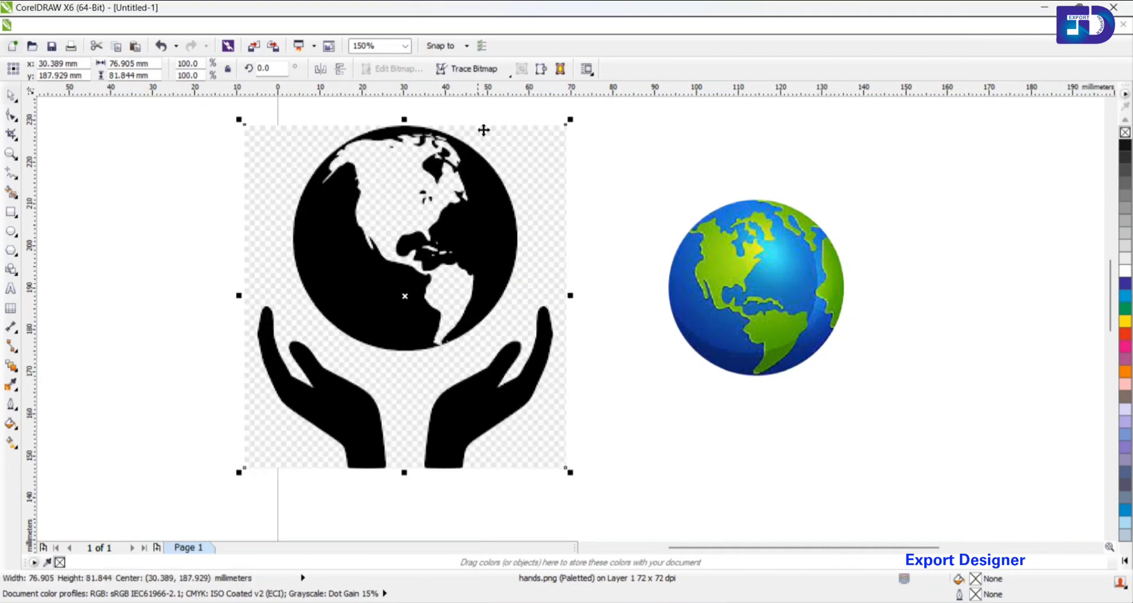
Trace the hands picture as an outline clipart trace with the background removed.
left_click(478, 77)
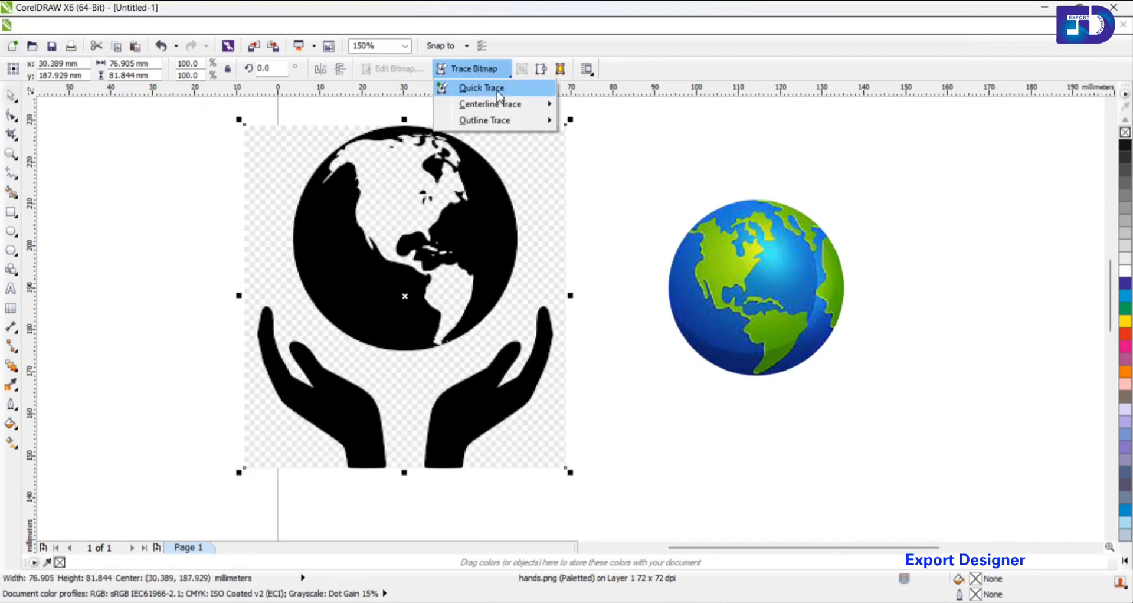
mouse_move(521, 127)
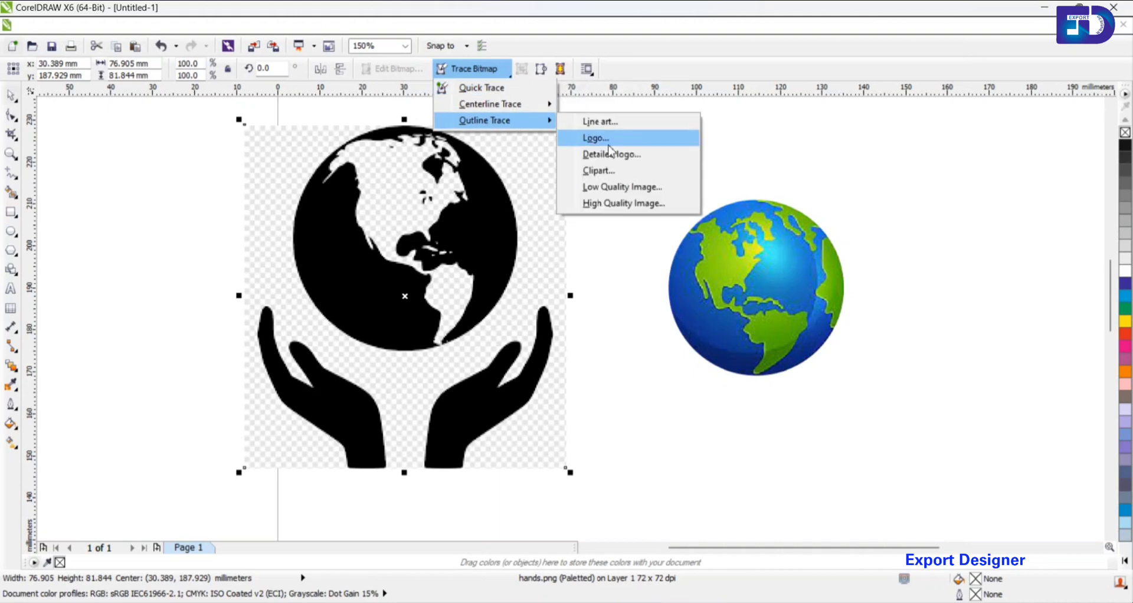
left_click(605, 177)
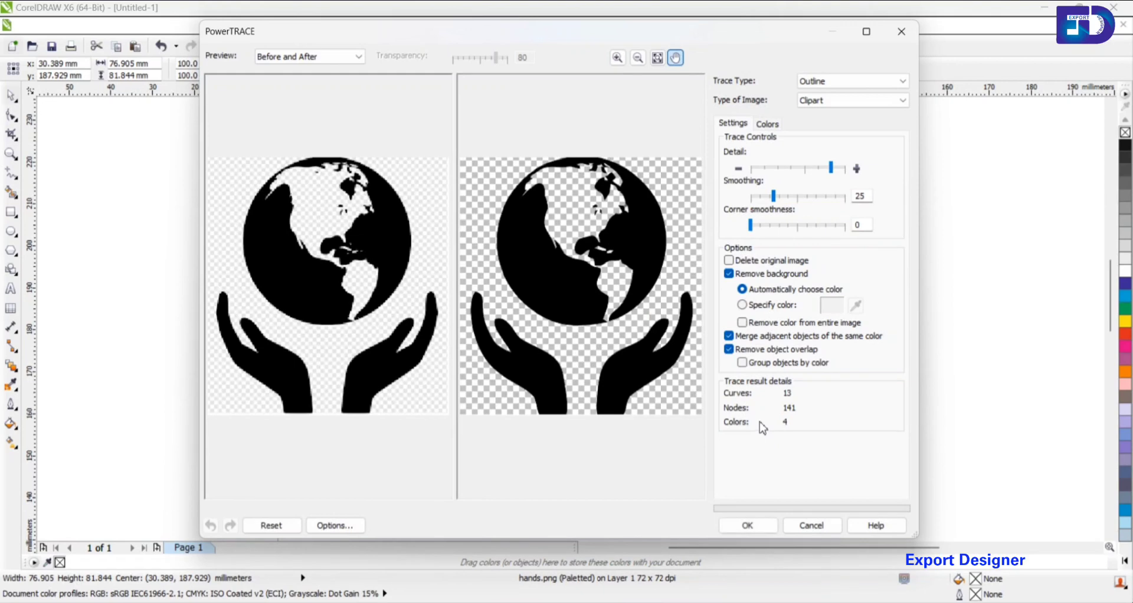
left_click(747, 526)
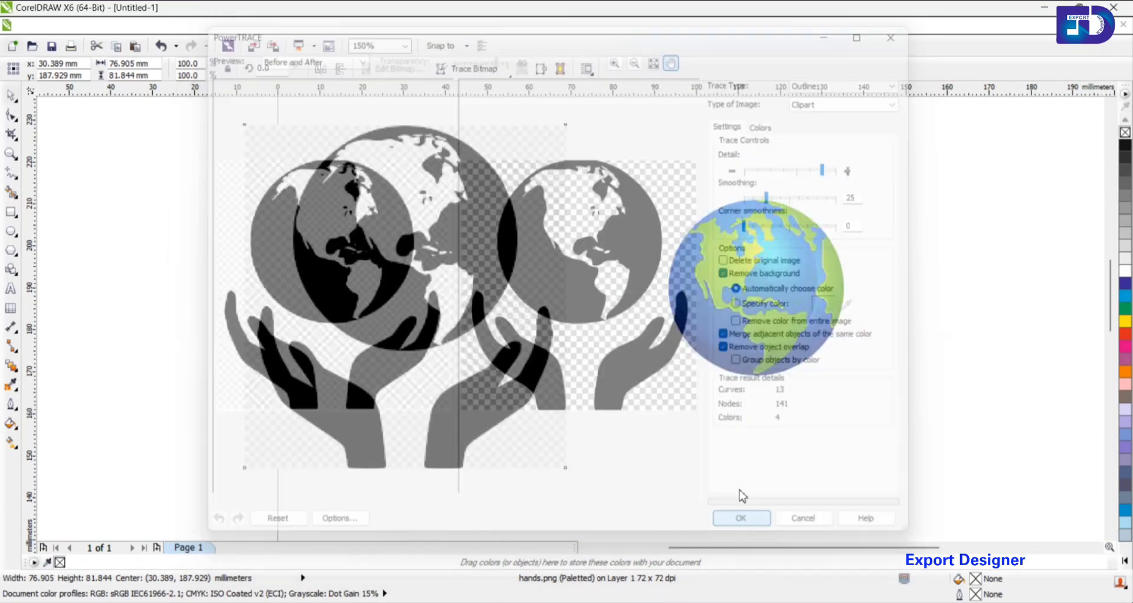
Move the traced hands artwork off the page beside the source picture and delete the original bitmap.
key("Escape")
scroll(479, 227, "down", 3)
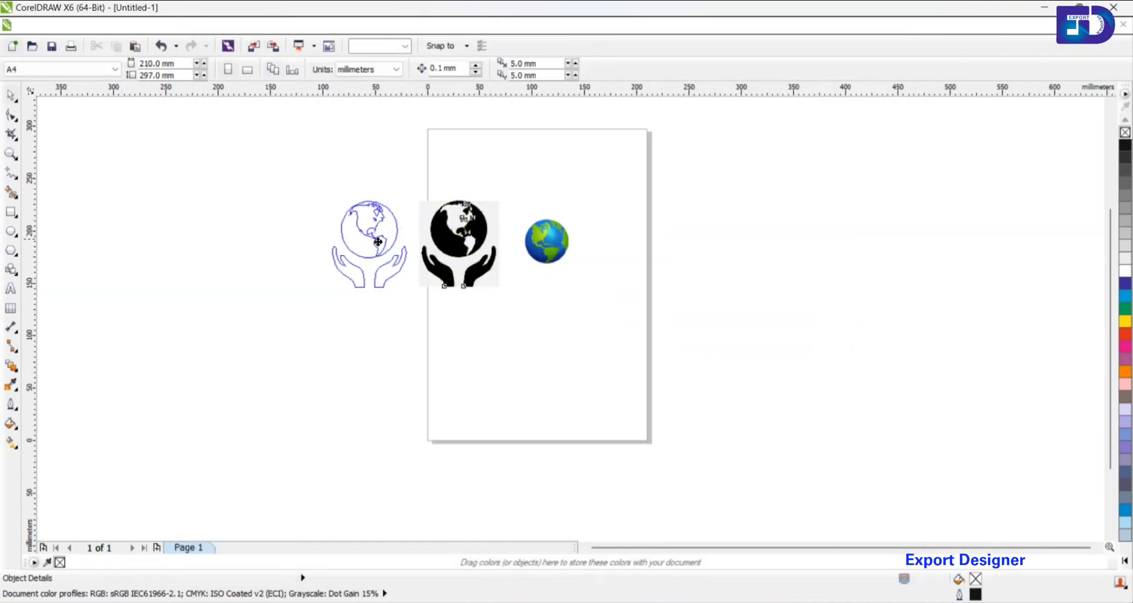
left_click(477, 268)
key("Delete")
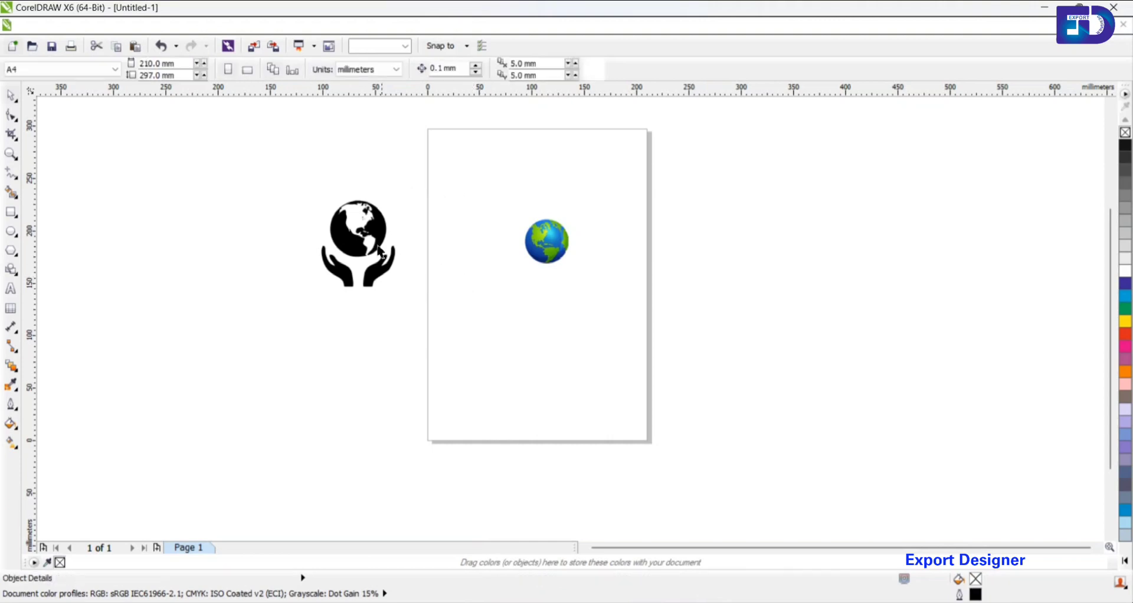
Ungroup the traced artwork and delete its black globe, keeping only the two hands.
scroll(351, 230, "up", 3)
left_click(441, 250)
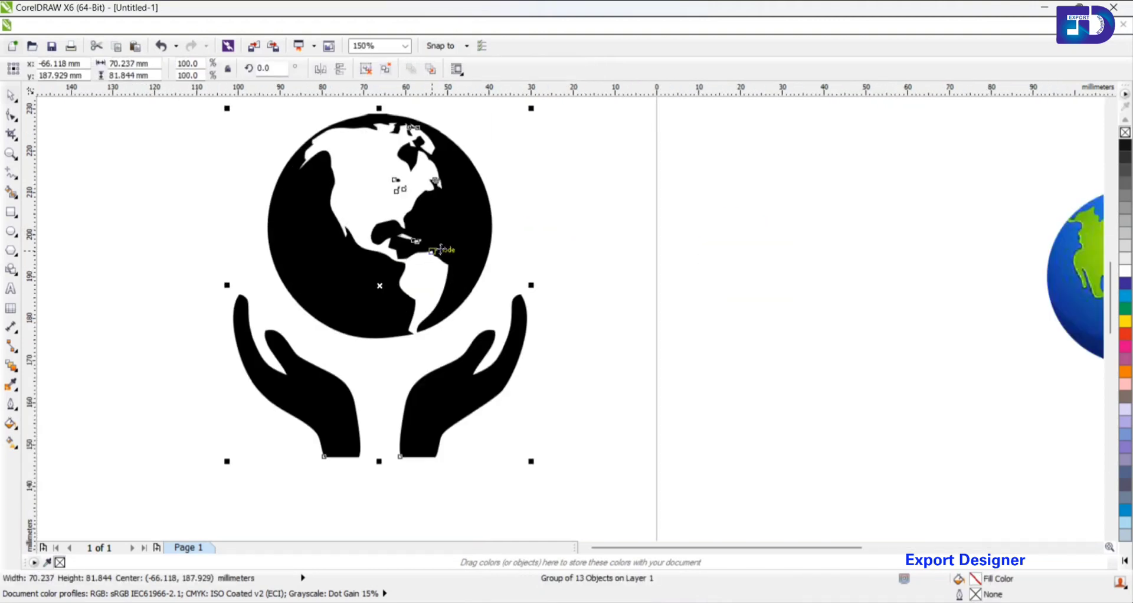
right_click(474, 245)
left_click(533, 87)
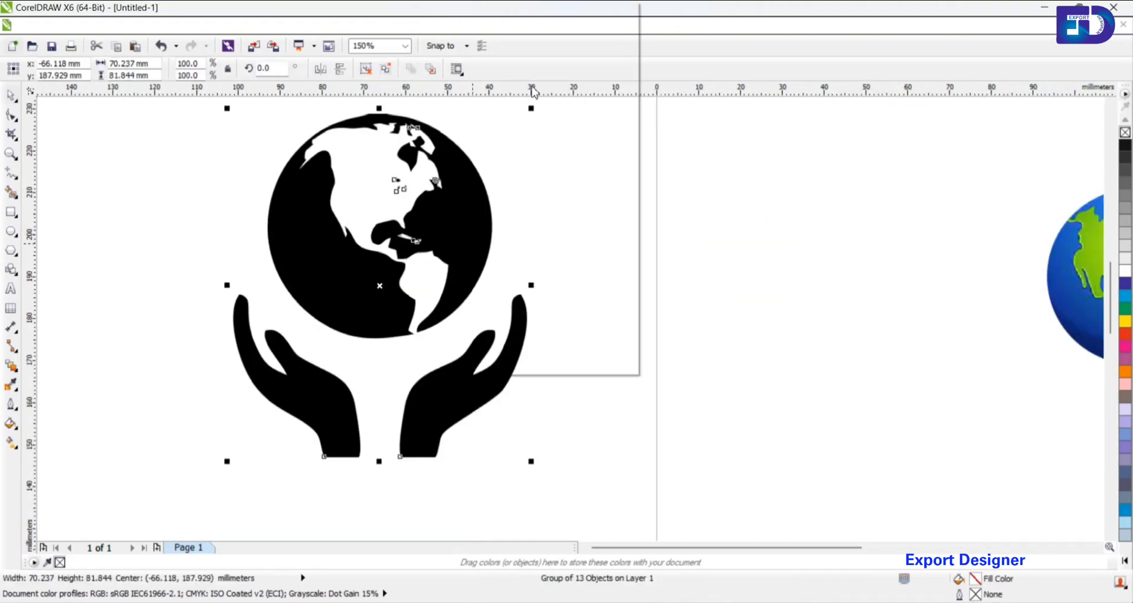
left_click(563, 224)
scroll(456, 255, "down", 2)
left_click_drag(297, 168, 506, 339)
key("Delete")
Select both black hands and centre them horizontally on the colour globe so they cup it from below.
left_click_drag(522, 415, 229, 219)
left_click(783, 334, "shift")
key("c")
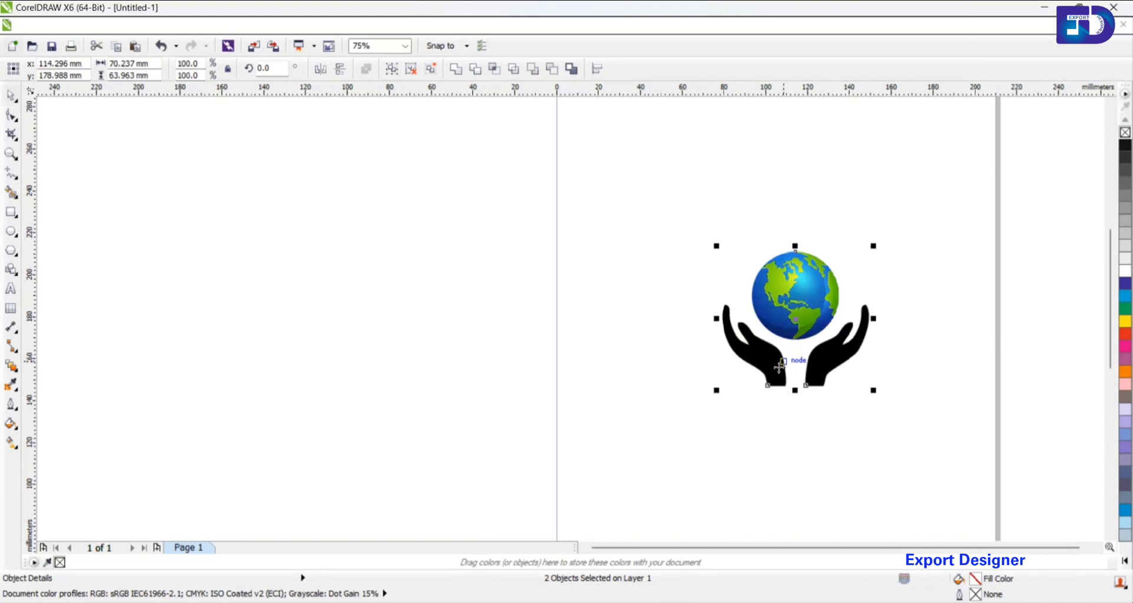
scroll(912, 337, "up", 1)
scroll(830, 286, "down", 1)
left_click(829, 282)
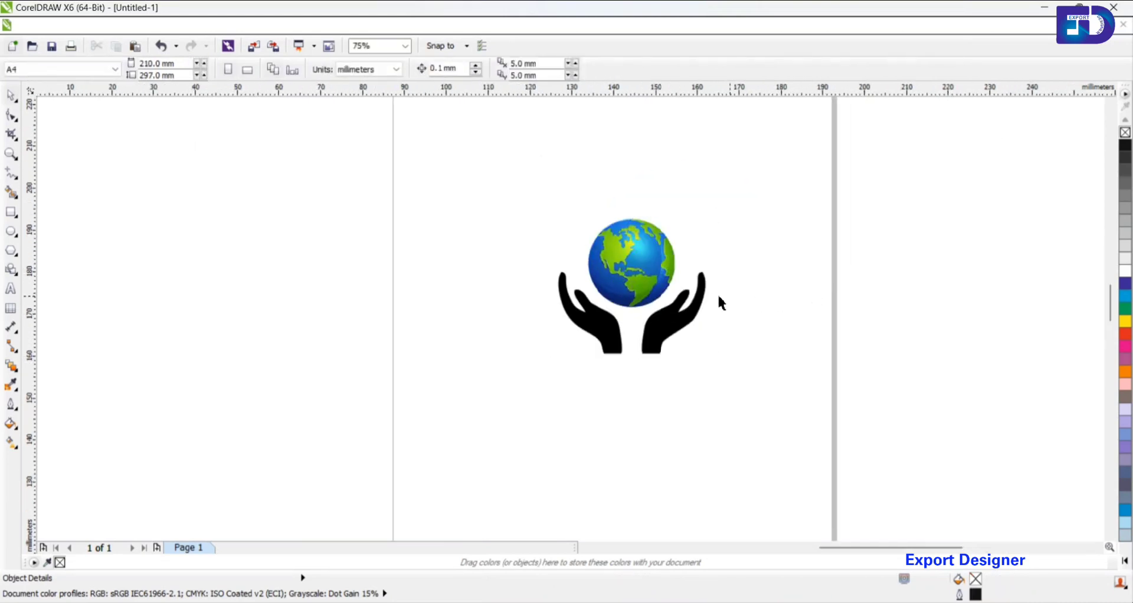
Enlarge the clipped globe proportionally about its centre to about 42.4 mm across, between the hands.
scroll(433, 265, "up", 2)
scroll(562, 274, "down", 1)
scroll(562, 303, "down", 1)
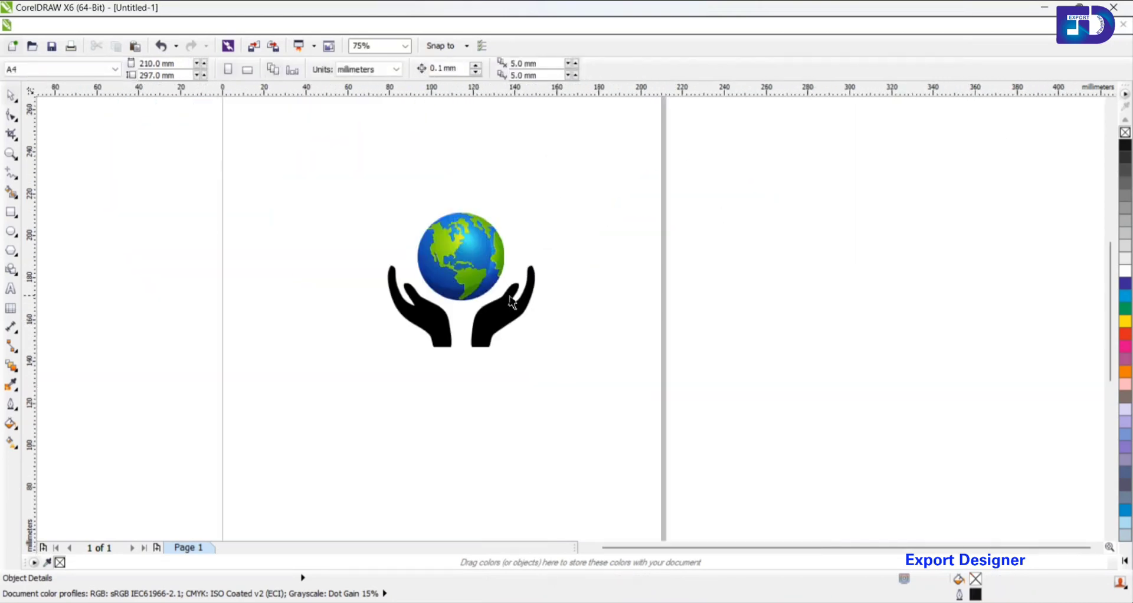
scroll(509, 301, "up", 1)
left_click(506, 310)
scroll(509, 316, "up", 2)
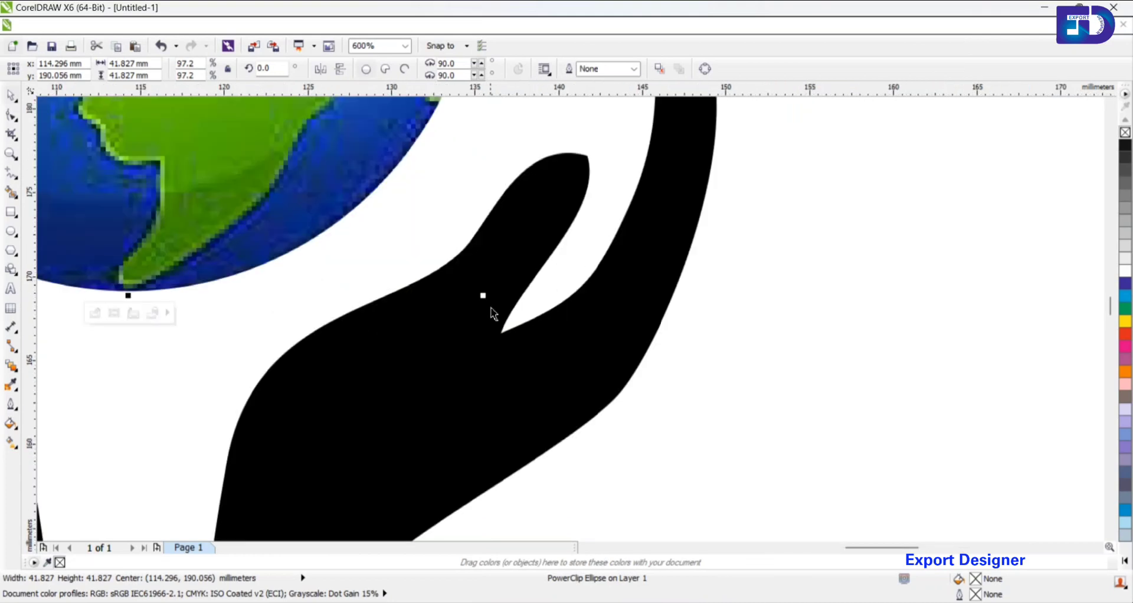
scroll(490, 305, "down", 2)
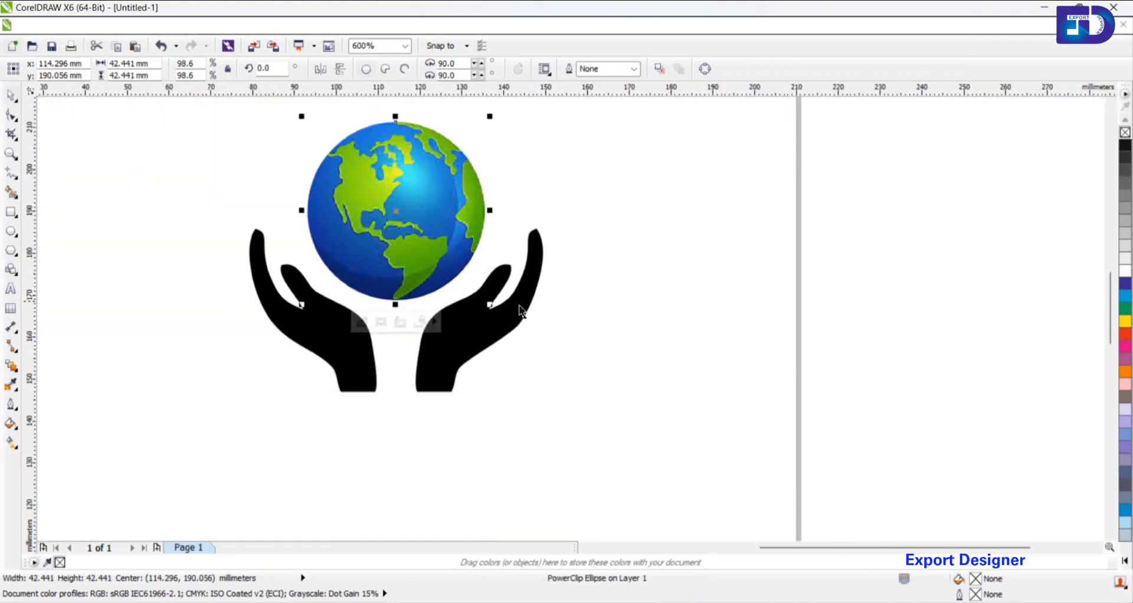
left_click(514, 325)
left_click(514, 325)
scroll(517, 330, "down", 1)
scroll(380, 210, "up", 1)
left_click(380, 210)
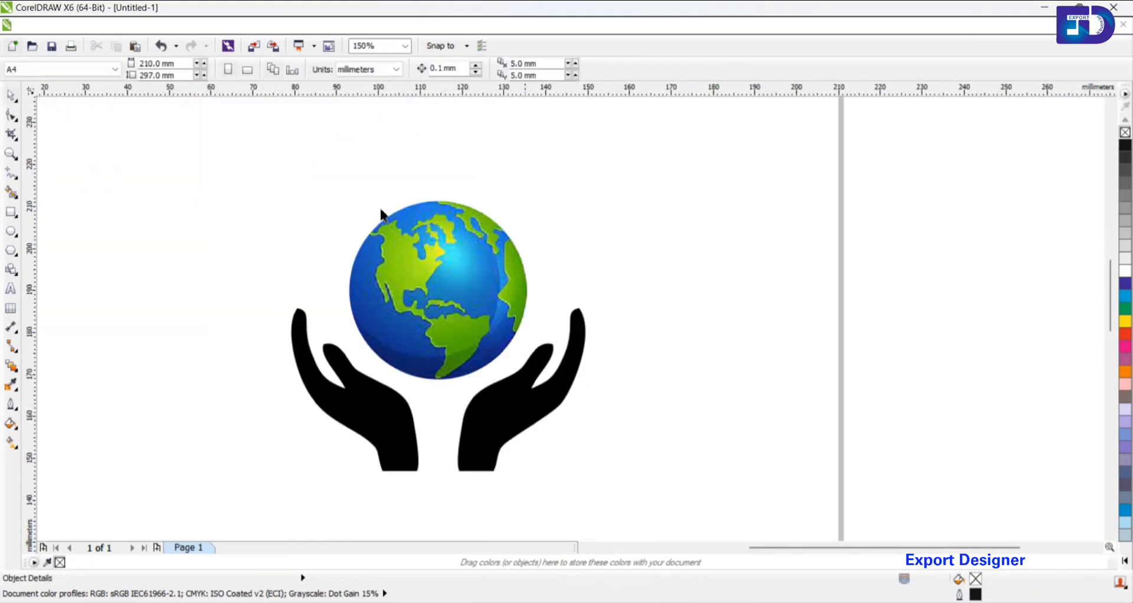
Add the artistic text "Globe Earth Holding Hands" in 24 pt Arial across the upper part of the globe.
left_click(11, 288)
left_click(302, 242)
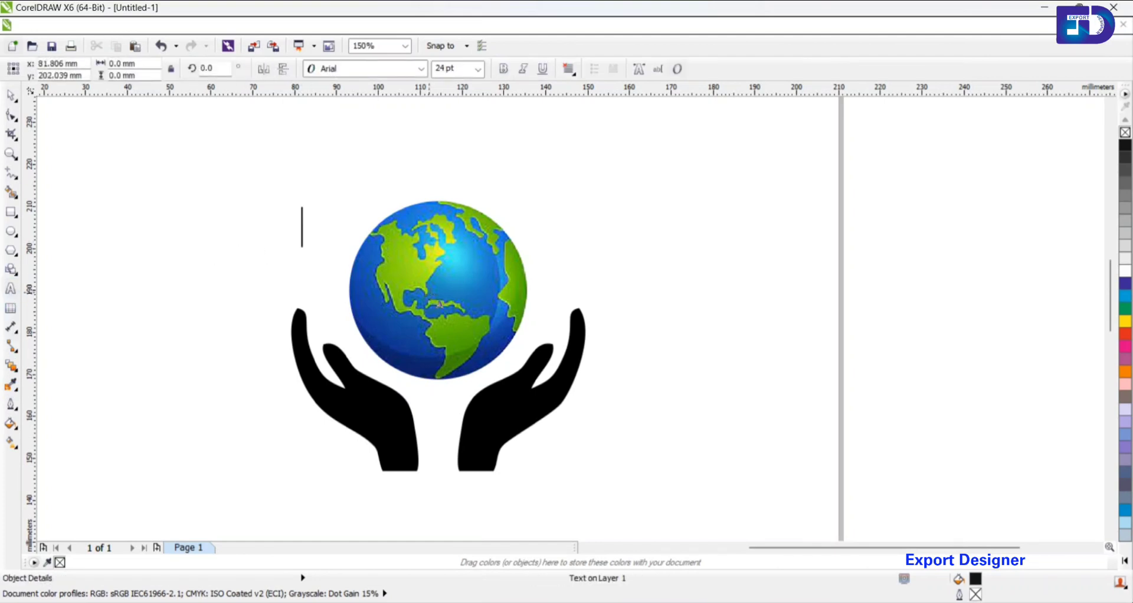
type("Globe")
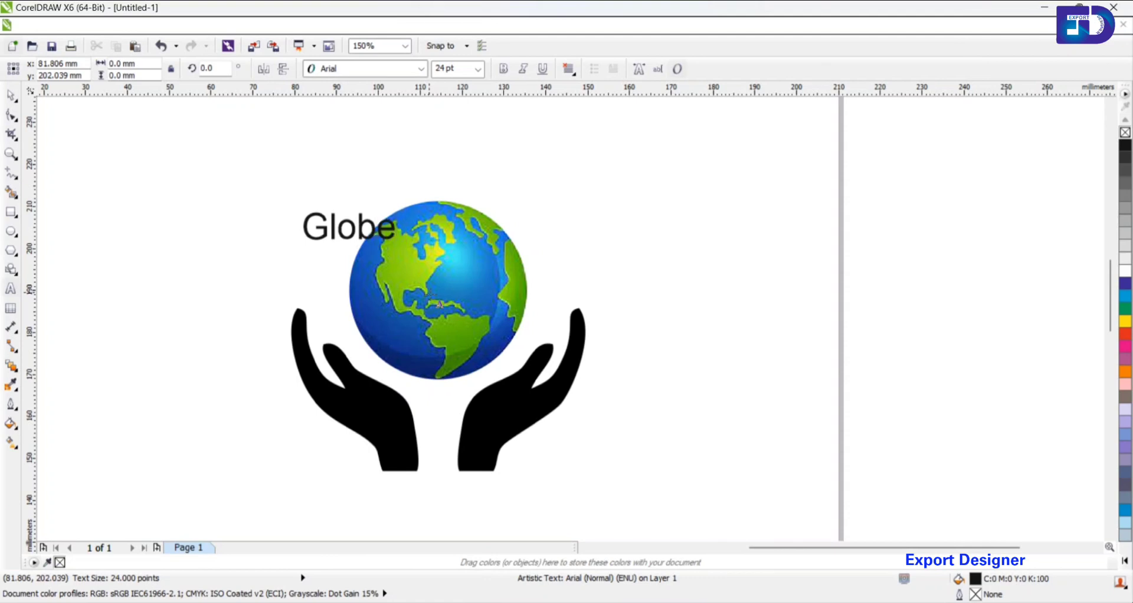
type(" Earth")
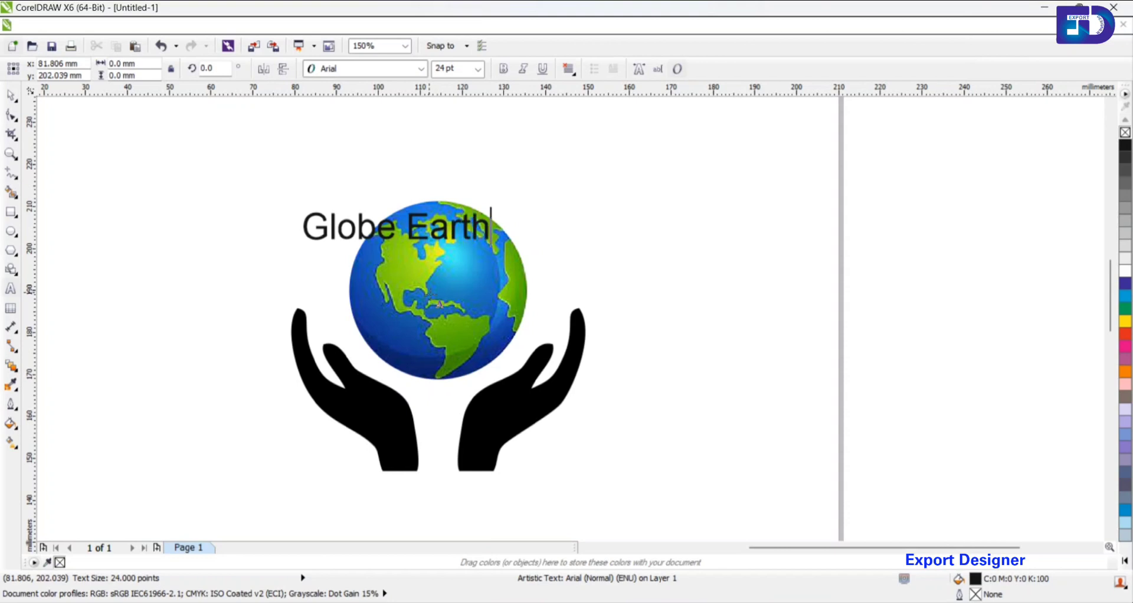
type(" HOI")
key("BackSpace")
key("BackSpace")
type("ol")
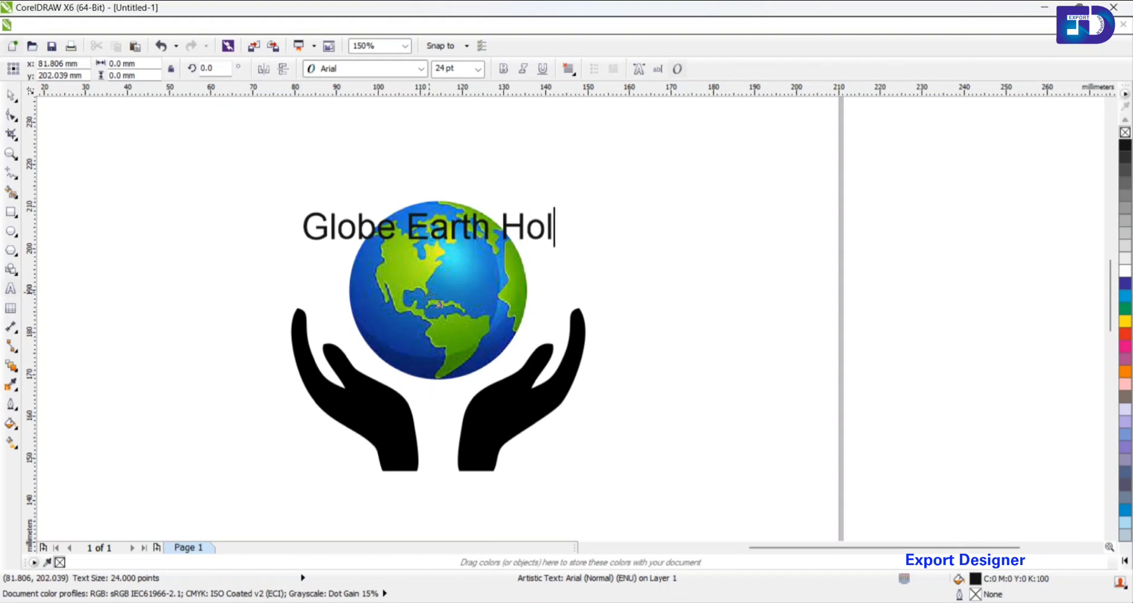
type("ding Hands")
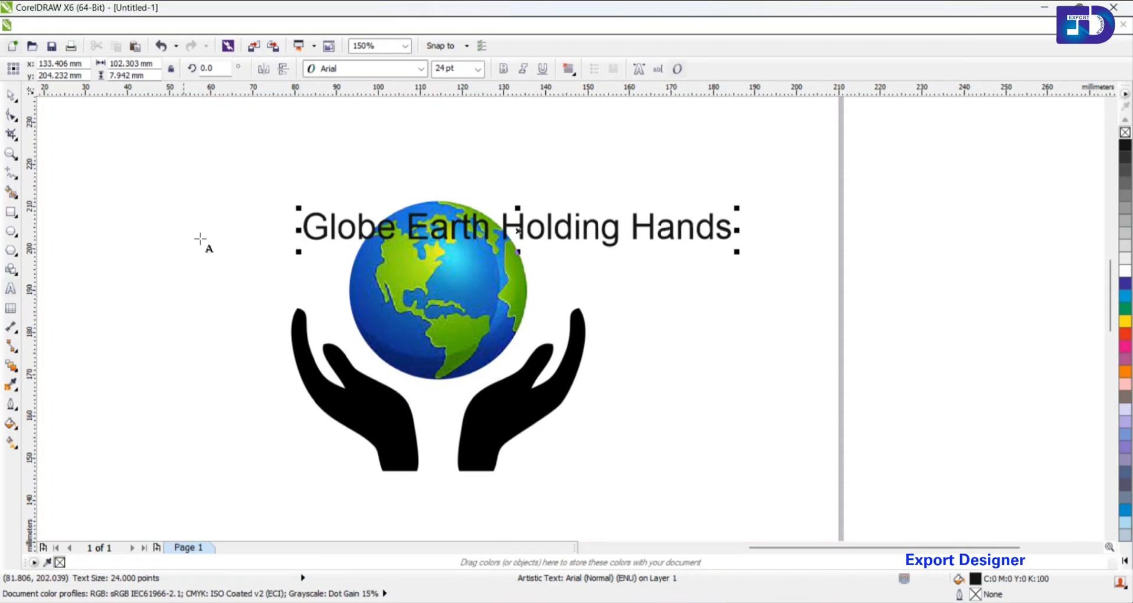
Cut the whole text "Globe Earth Holding Hands" from the page for pasting.
key("ctrl+a")
key("BackSpace")
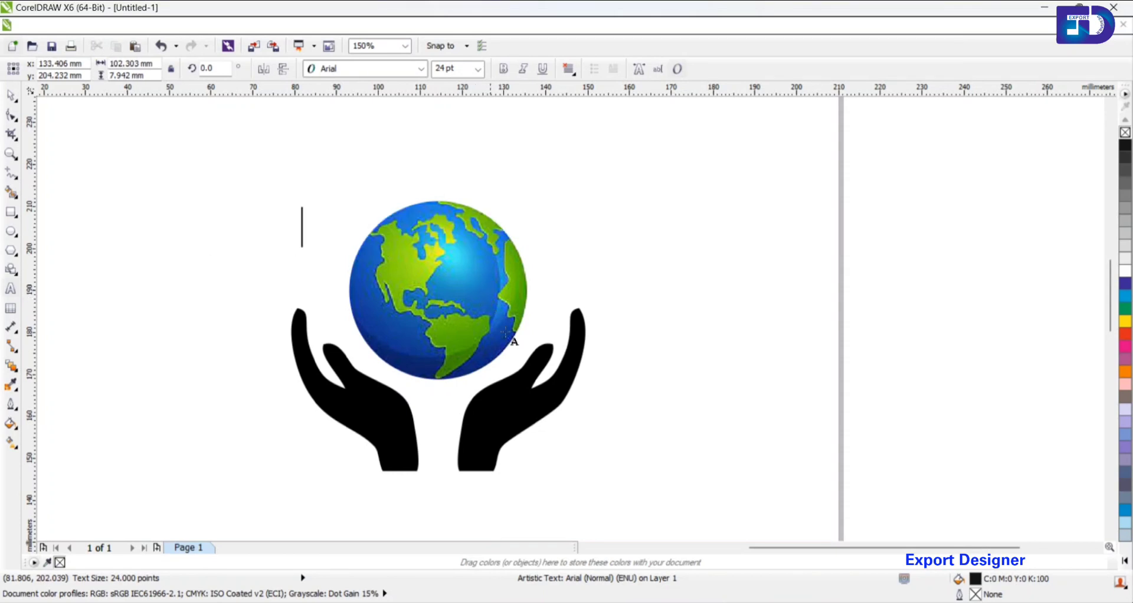
left_click(11, 96)
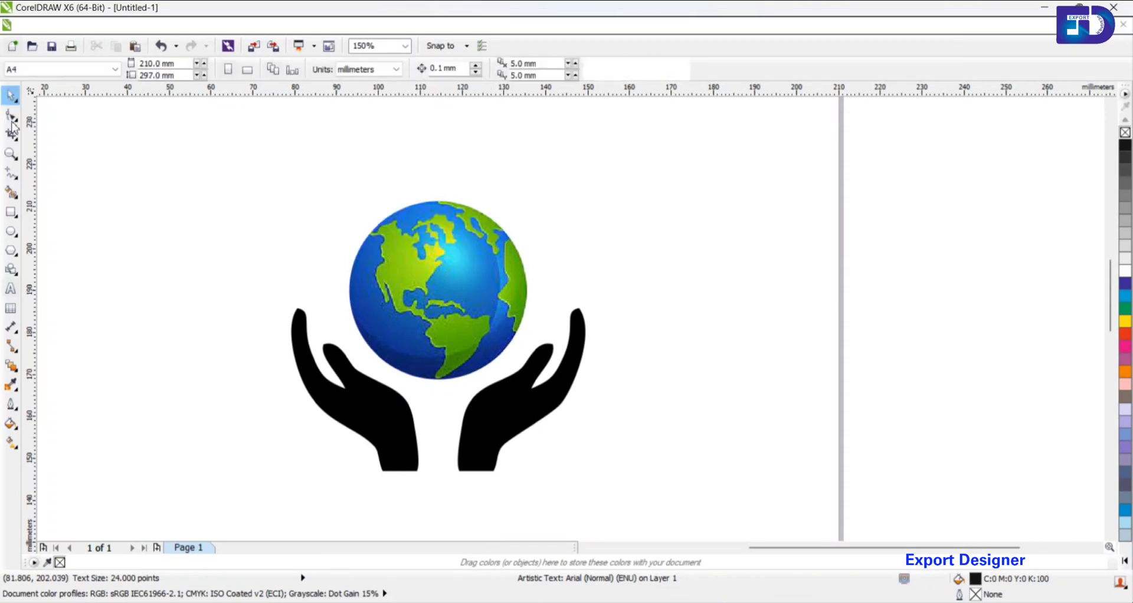
left_click(11, 289)
scroll(428, 205, "up", 3)
scroll(428, 204, "up", 6)
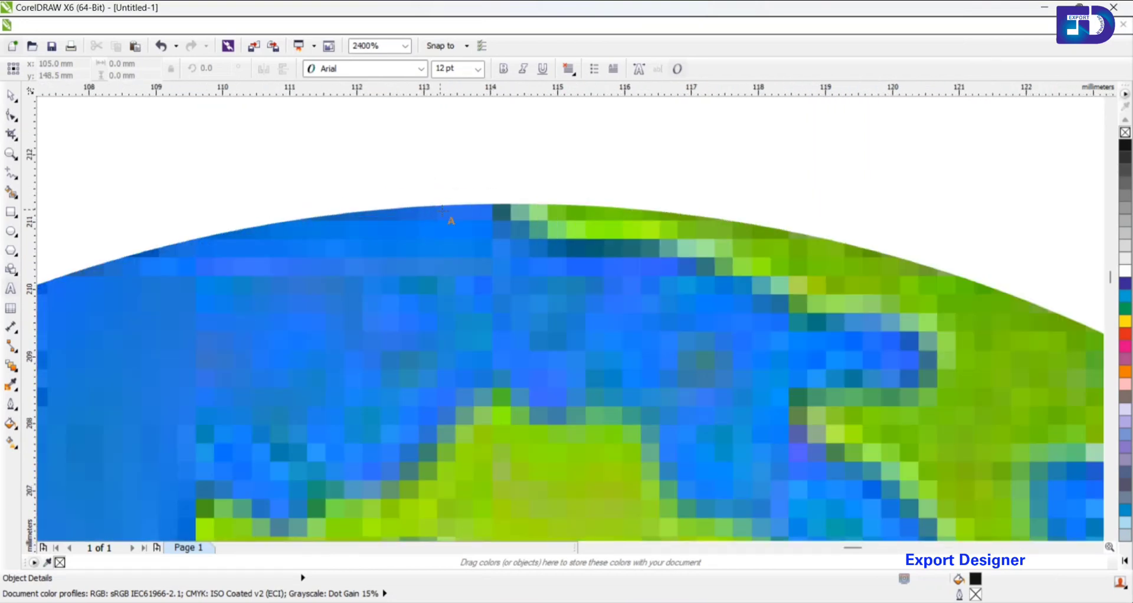
left_click(460, 204)
scroll(461, 204, "down", 5)
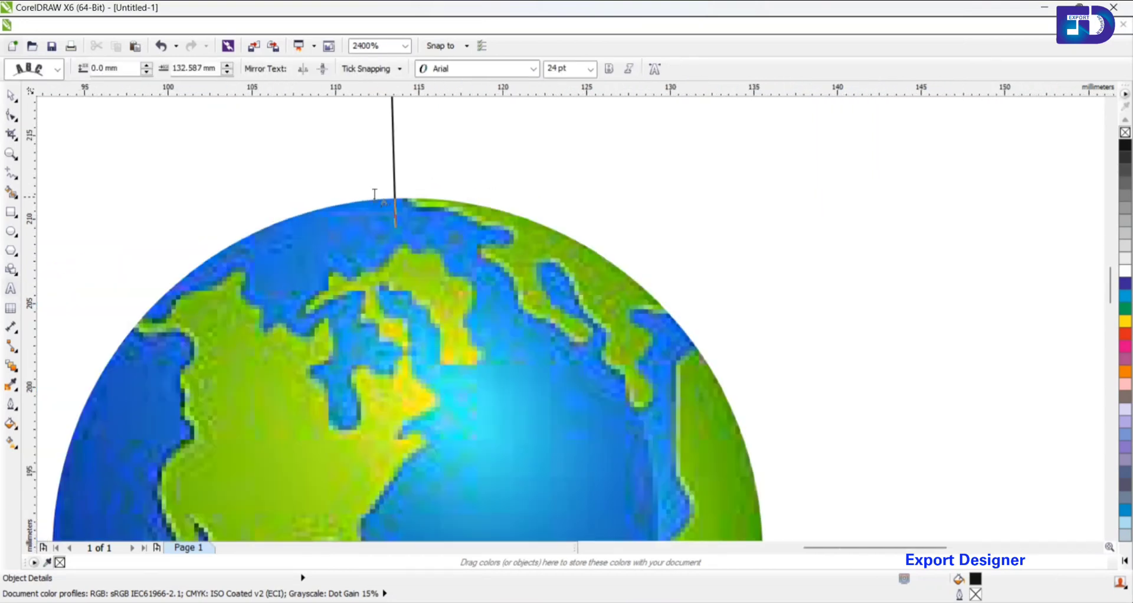
left_click(12, 96)
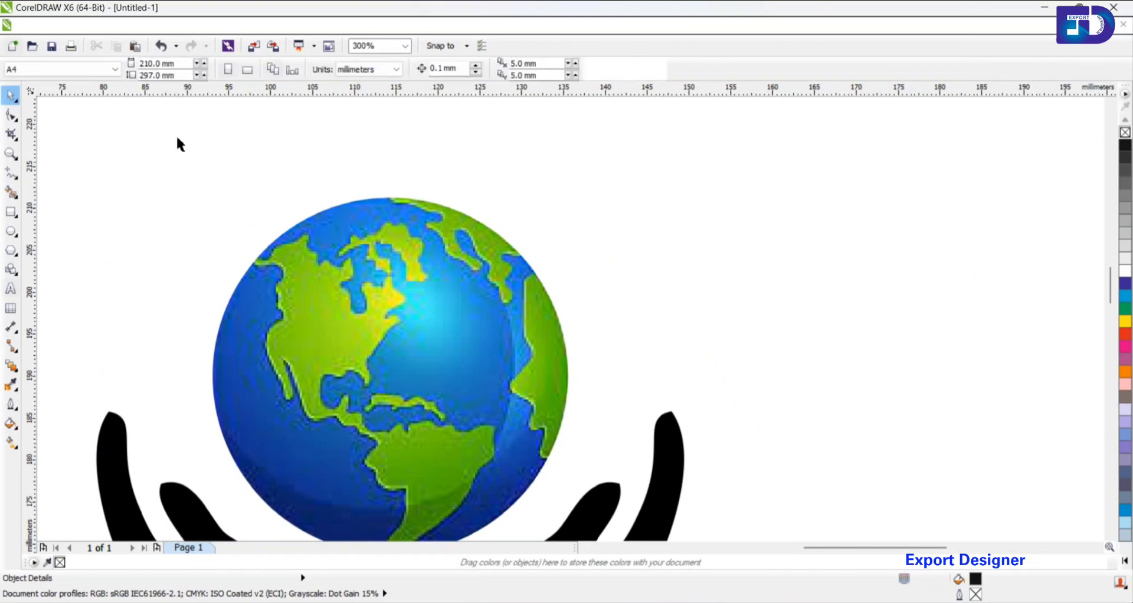
Start text on the globe's upper circular edge and paste "Globe Earth Holding Hands" along it.
scroll(429, 194, "up", 2)
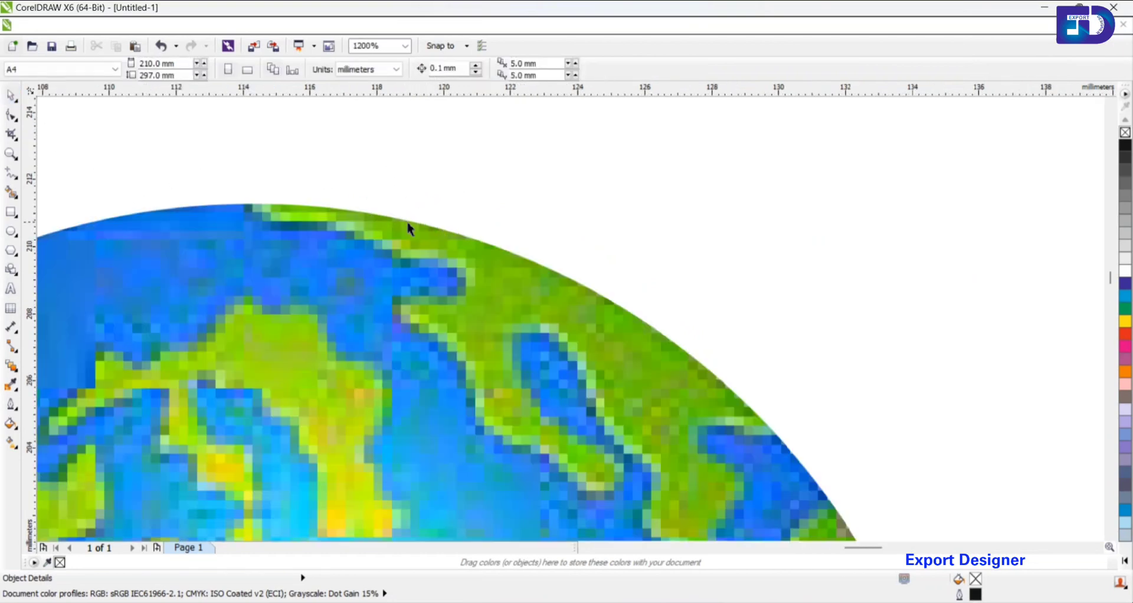
left_click(11, 288)
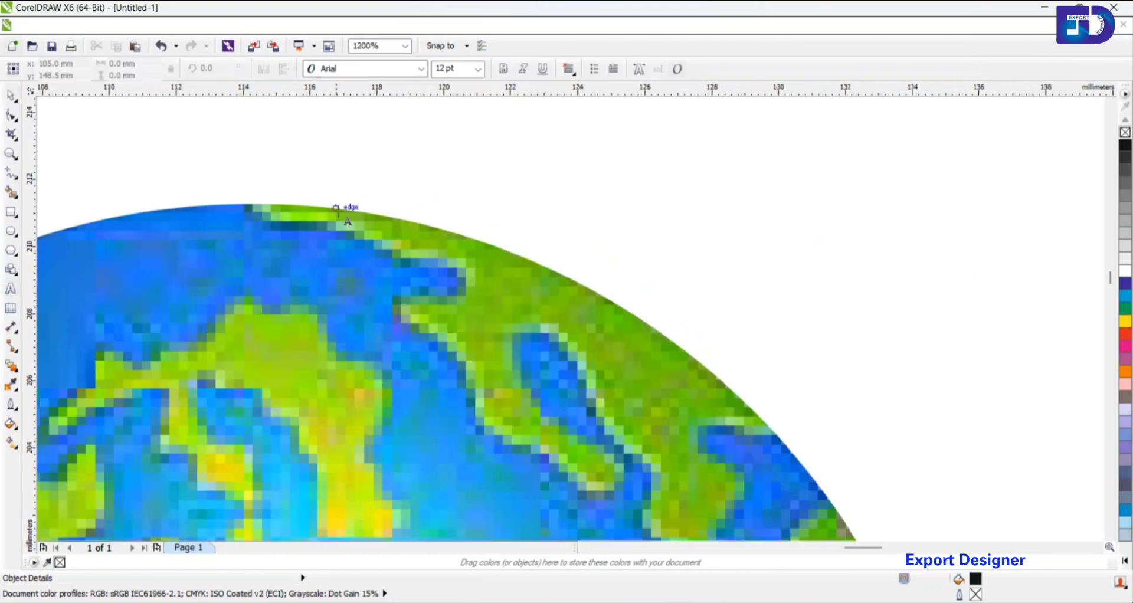
left_click(396, 217)
scroll(470, 222, "down", 1)
key("ctrl+v")
scroll(459, 236, "down", 1)
scroll(459, 236, "down", 2)
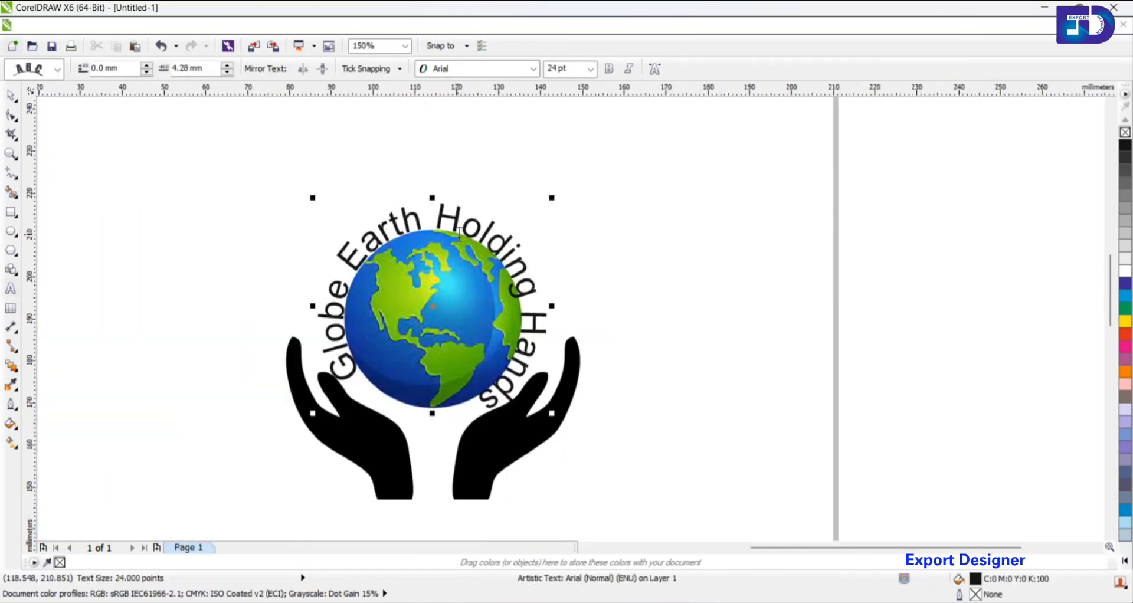
Set the entire curved text to 18 pt and make it bold.
key("ctrl+a")
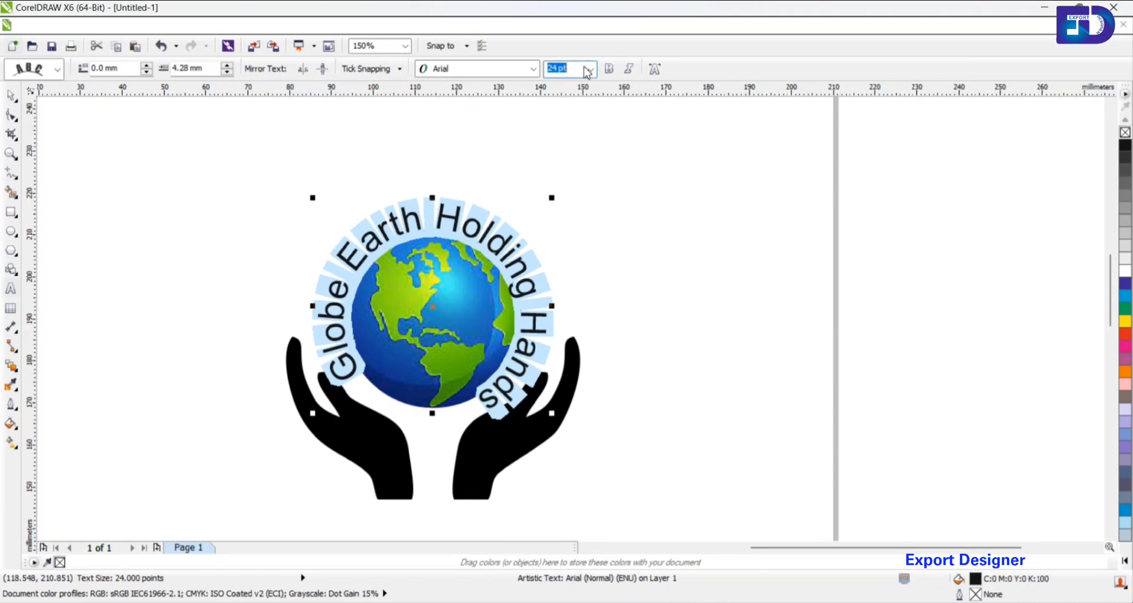
left_click(591, 70)
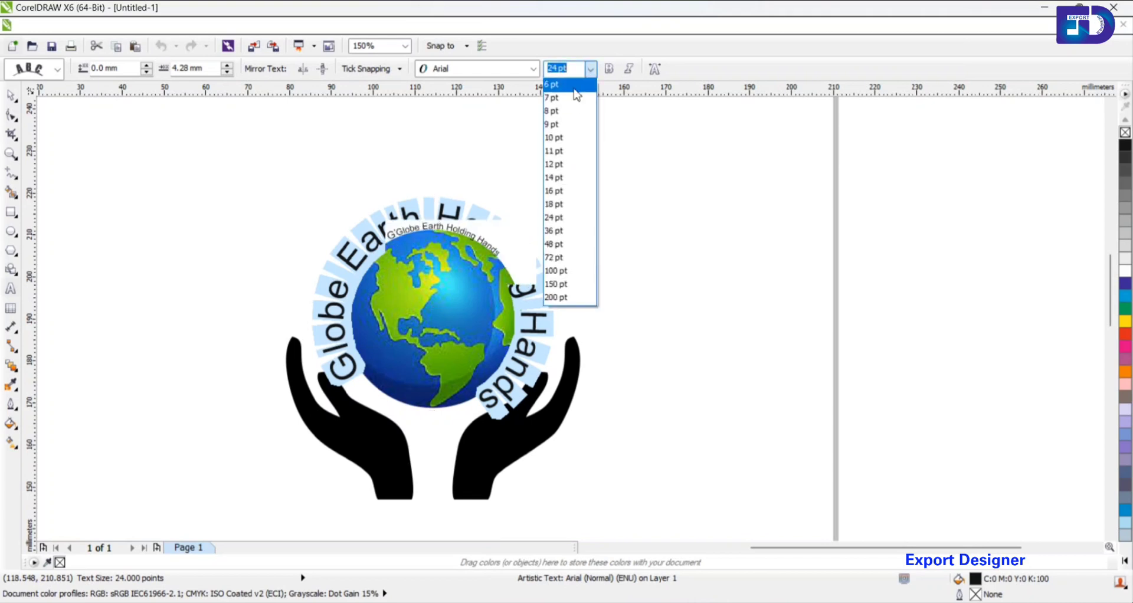
left_click(576, 111)
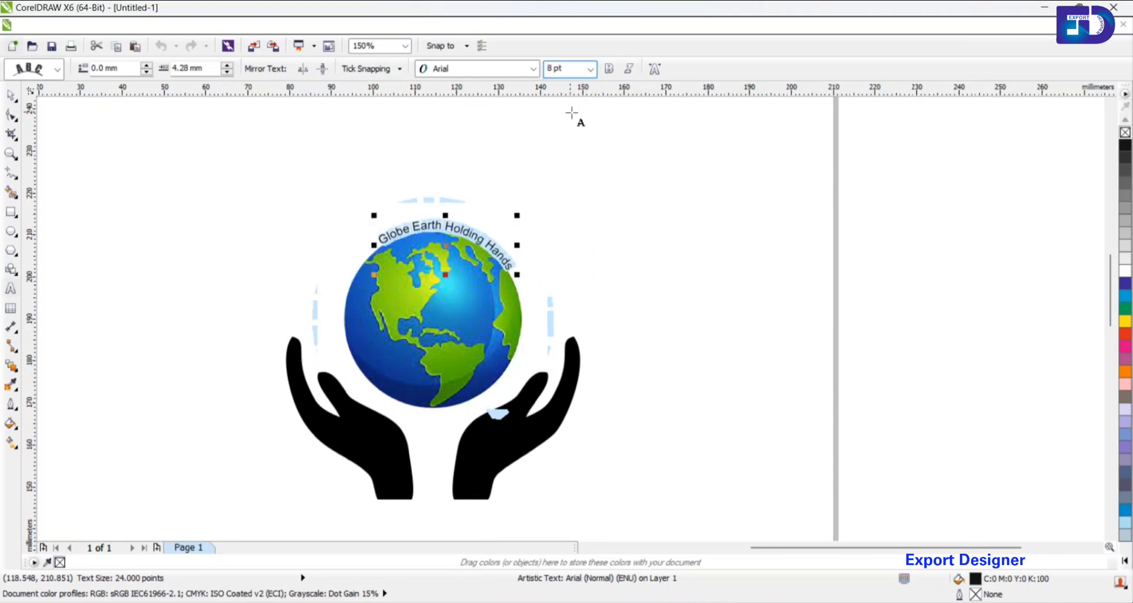
left_click(591, 69)
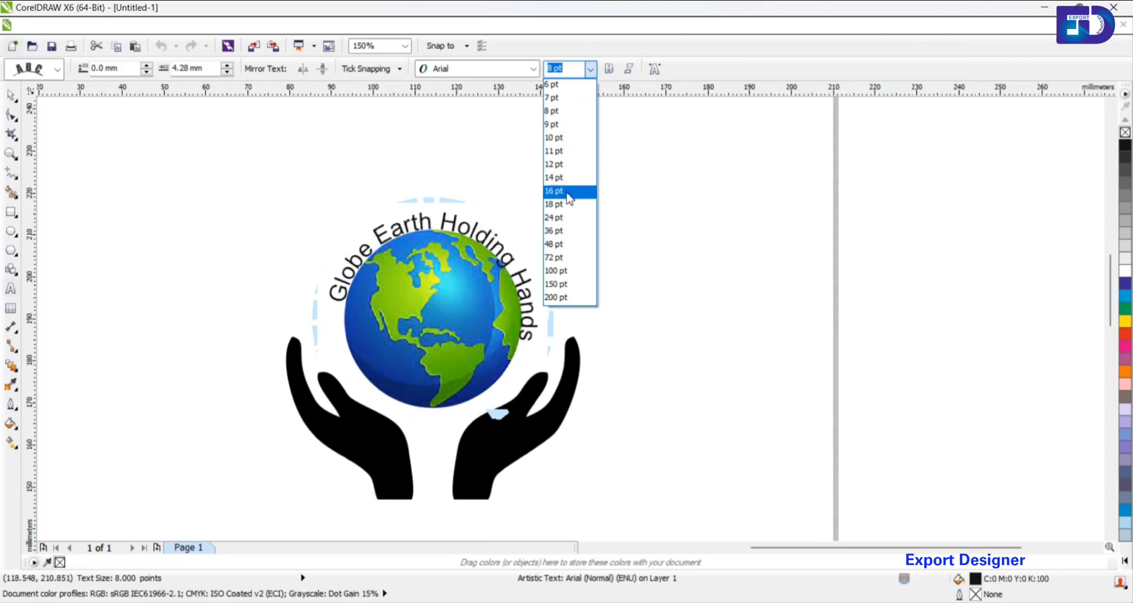
left_click(567, 206)
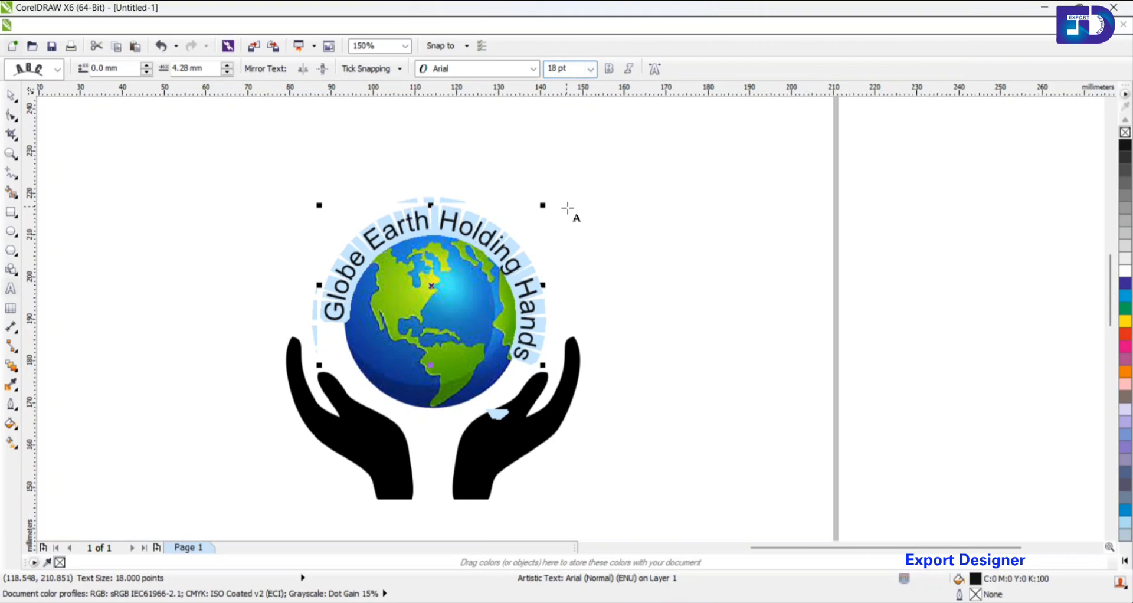
key("ctrl+b")
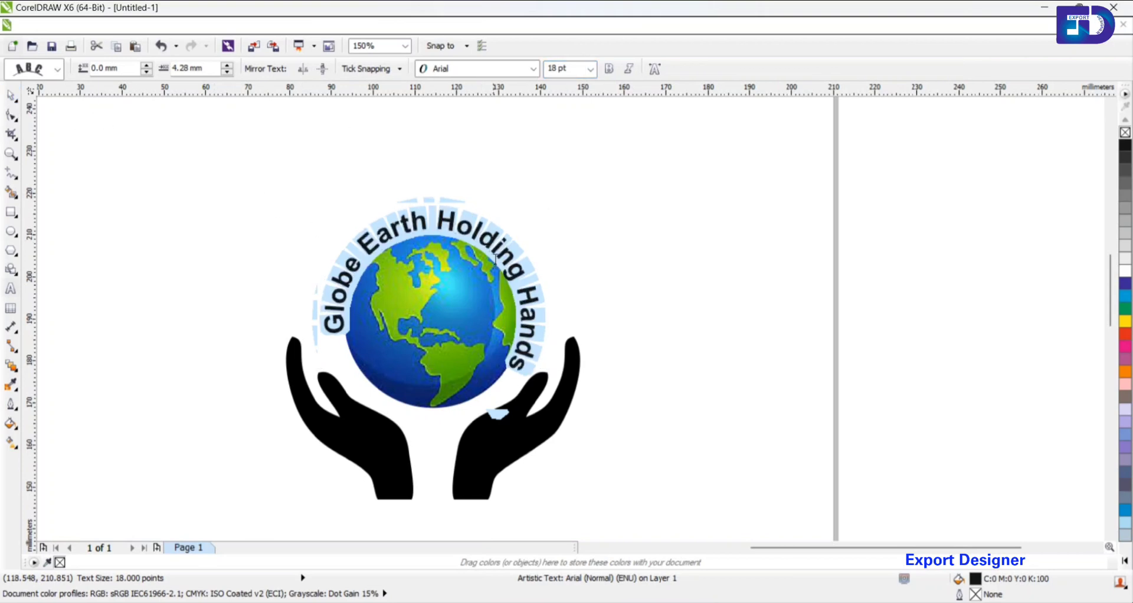
left_click(12, 96)
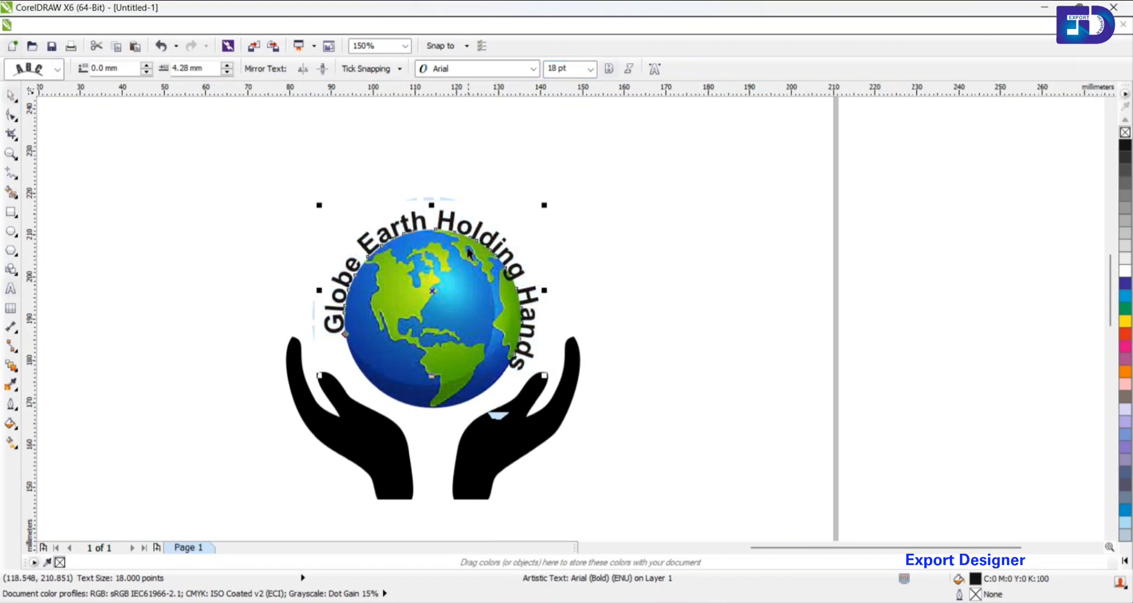
key("Escape")
scroll(453, 219, "up", 4)
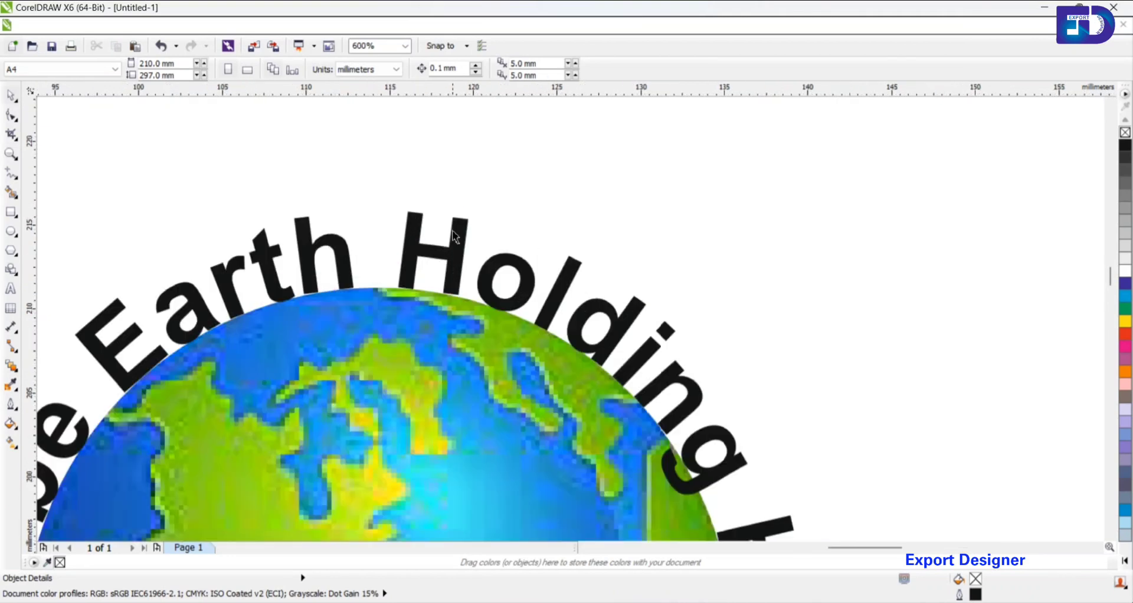
Move the curved text 4 mm outward from the globe's edge and centre it over the top of the globe.
left_click(459, 241)
scroll(458, 238, "down", 2)
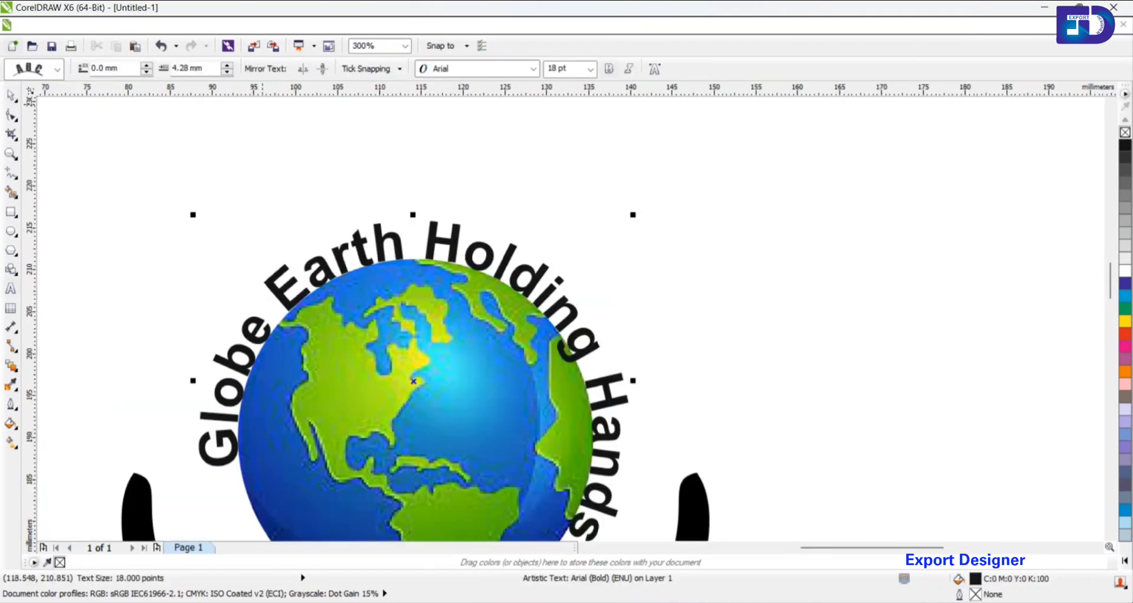
left_click(453, 236)
left_click(591, 197)
left_click(456, 243)
left_click_drag(456, 242, 422, 206)
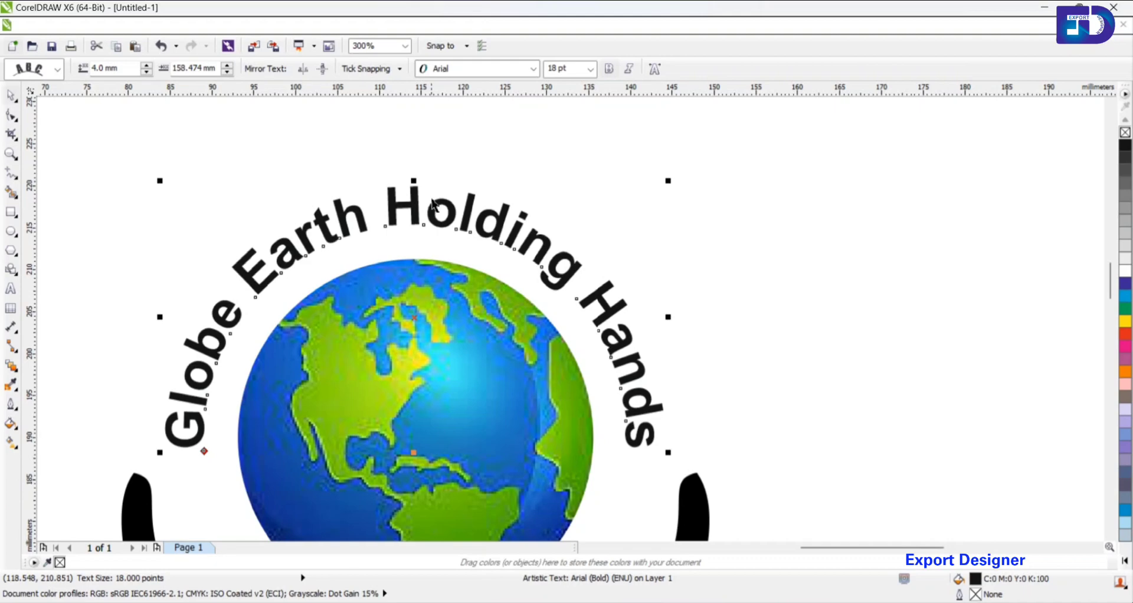
scroll(434, 193, "down", 2)
key("Escape")
scroll(462, 233, "up", 1)
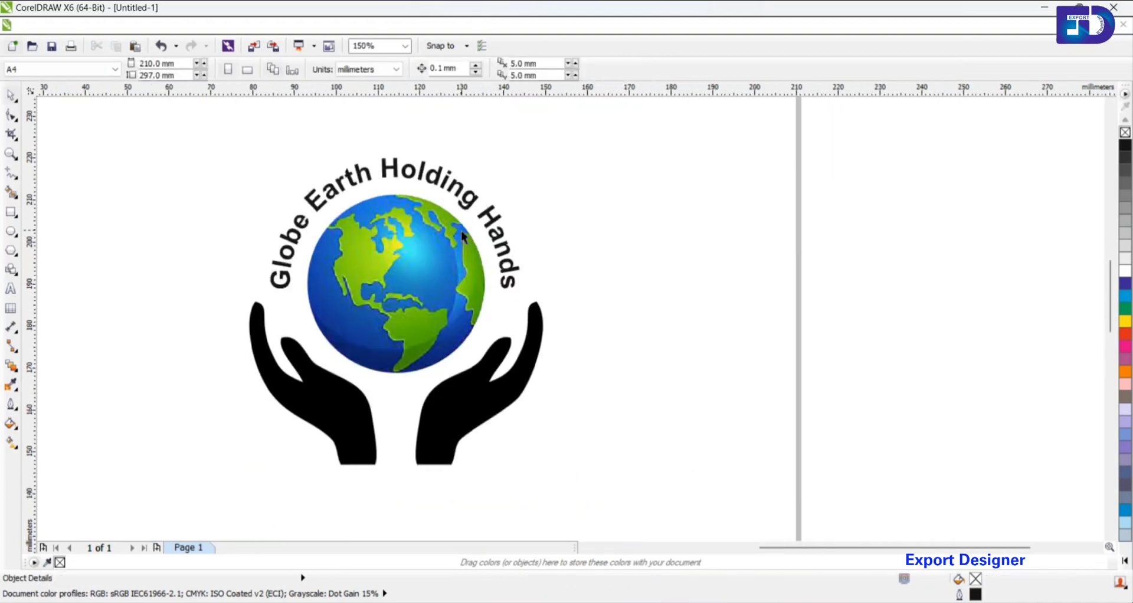
Set the curved text closer to the globe at an offset of about 3.161 mm.
scroll(397, 170, "up", 2)
left_click(397, 170)
left_click_drag(398, 160, 402, 175)
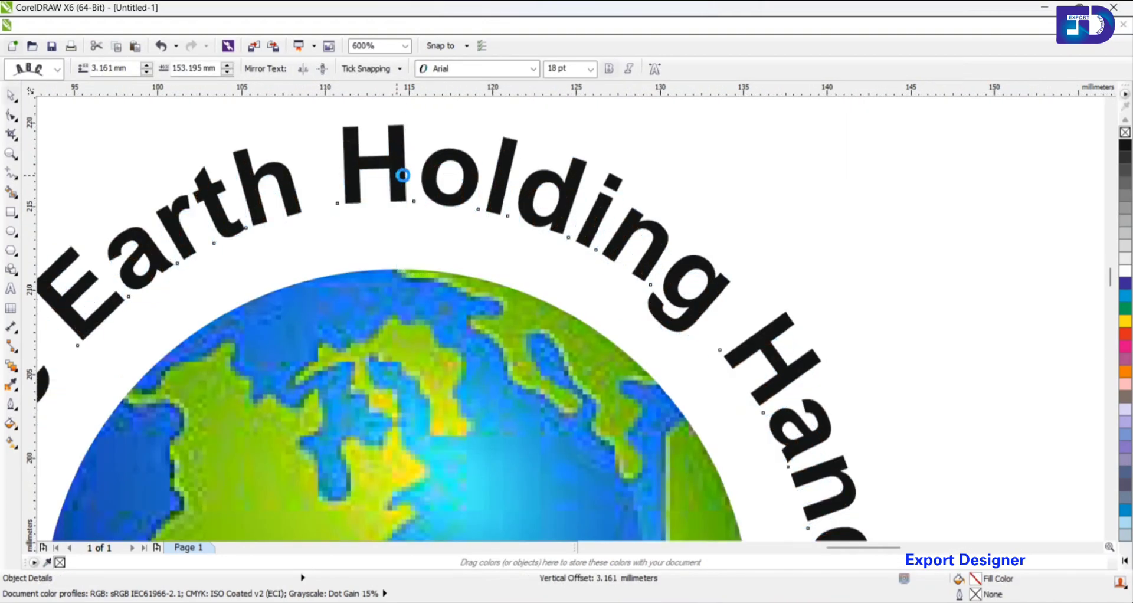
scroll(408, 169, "down", 2)
left_click(536, 163)
left_click(474, 199)
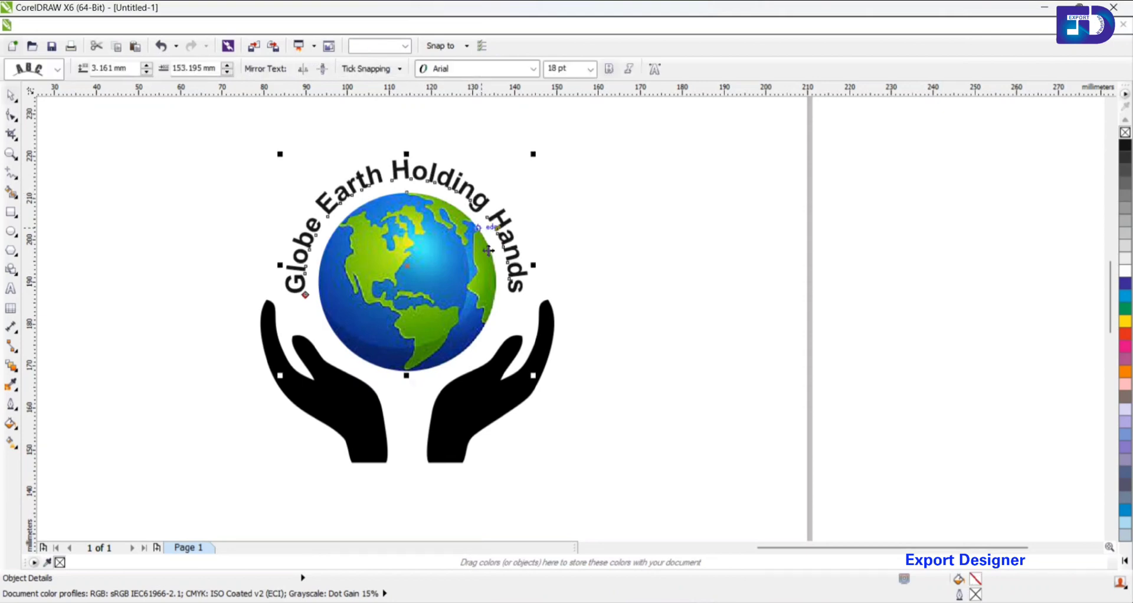
Fill the hands and the curved text with green (C:77 M:0 Y:91 K:0), applying it to all objects at once.
key("ctrl+a")
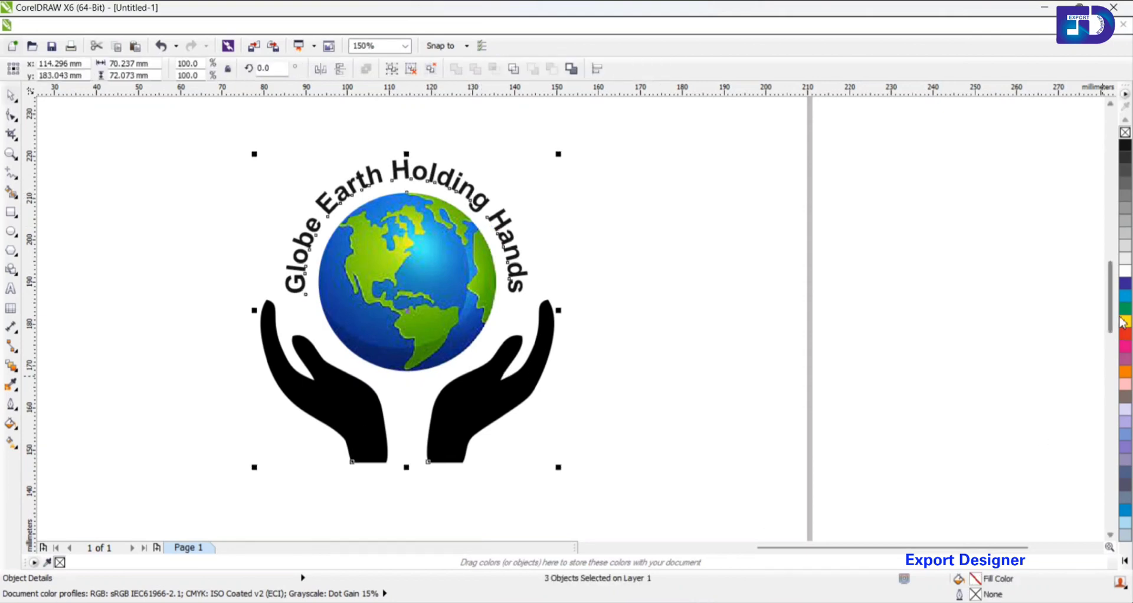
left_click_drag(1124, 313, 1104, 320)
left_click_drag(1066, 351, 1062, 347)
left_click(561, 280)
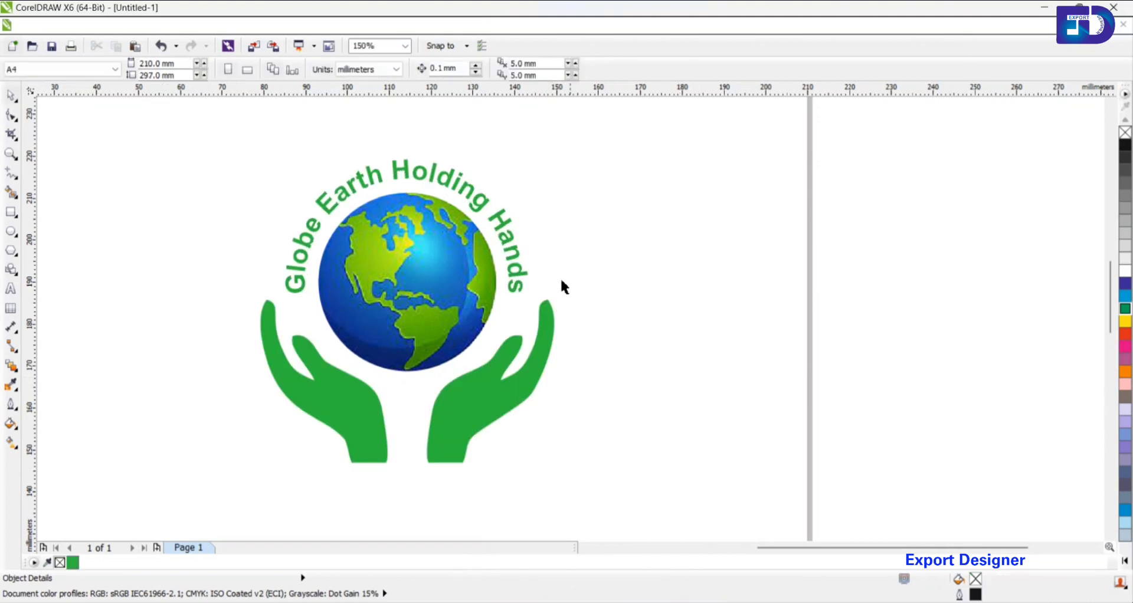
scroll(428, 242, "down", 1)
scroll(429, 242, "up", 1)
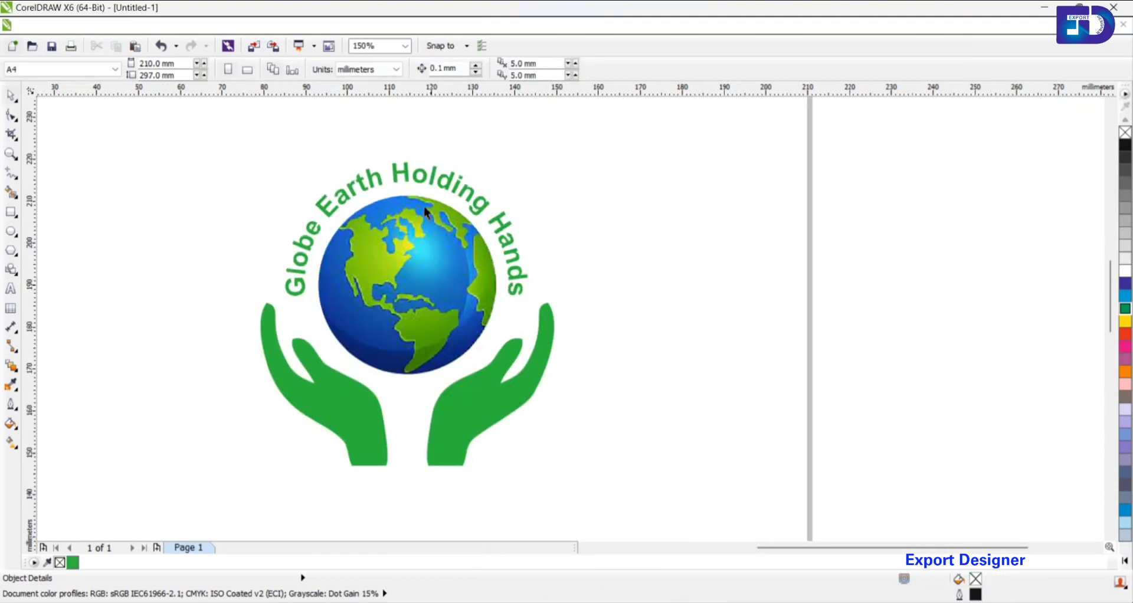
scroll(402, 169, "up", 2)
left_click_drag(413, 176, 417, 185)
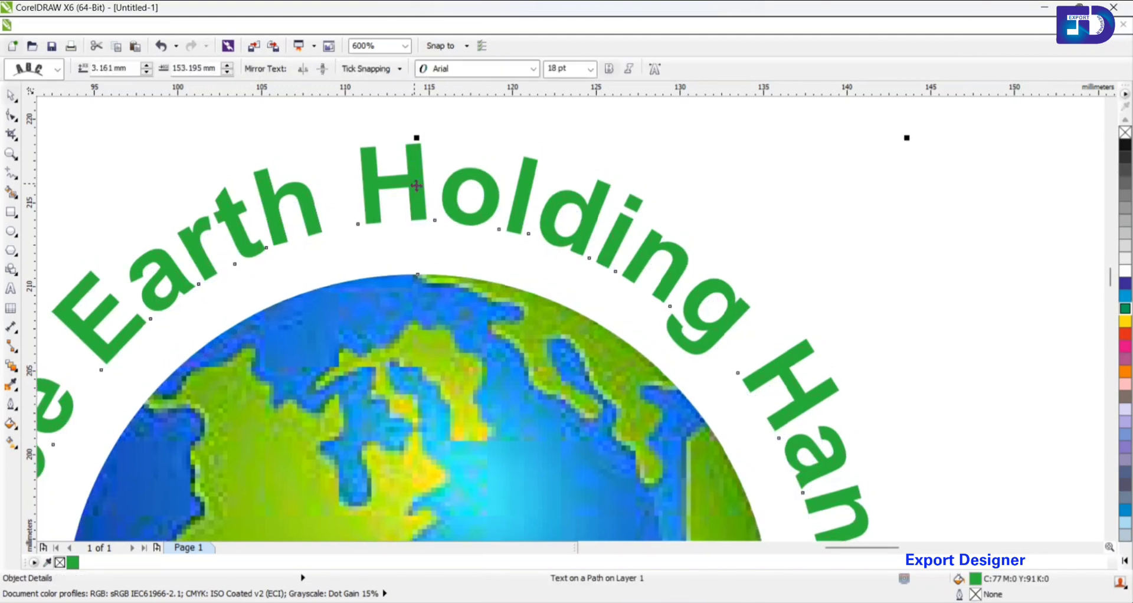
key("ctrl+z")
left_click(549, 151)
double_click(422, 177)
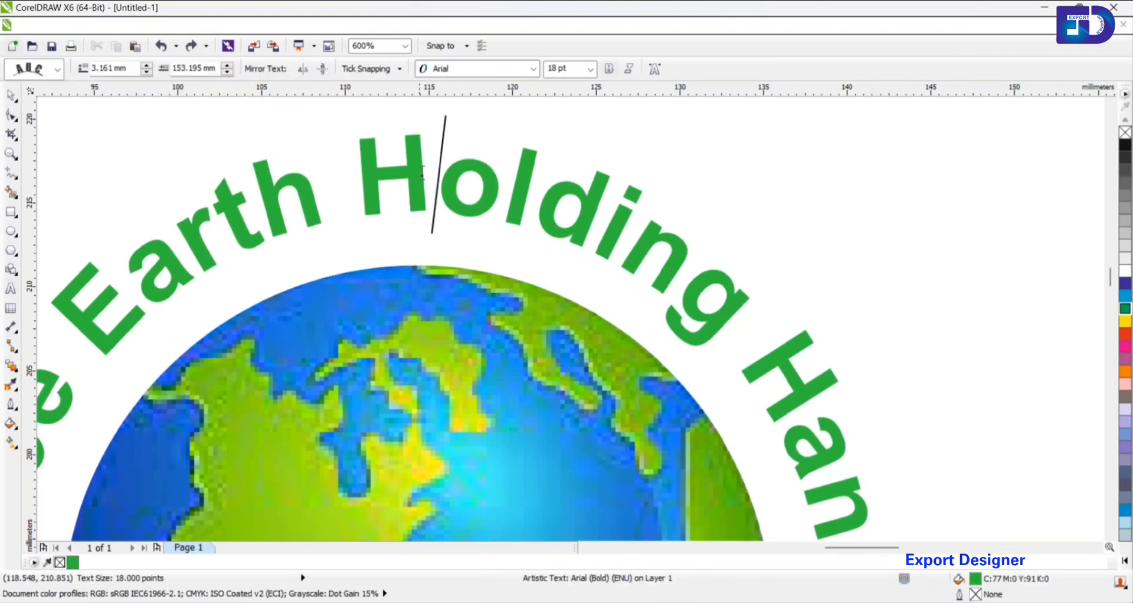
key("BackSpace")
key("ctrl+space")
scroll(442, 215, "down", 3)
left_click(606, 189)
left_click(546, 287)
left_click(547, 287)
Shift the green curved text slightly inward to narrow its gap to the globe's edge.
scroll(438, 177, "up", 1)
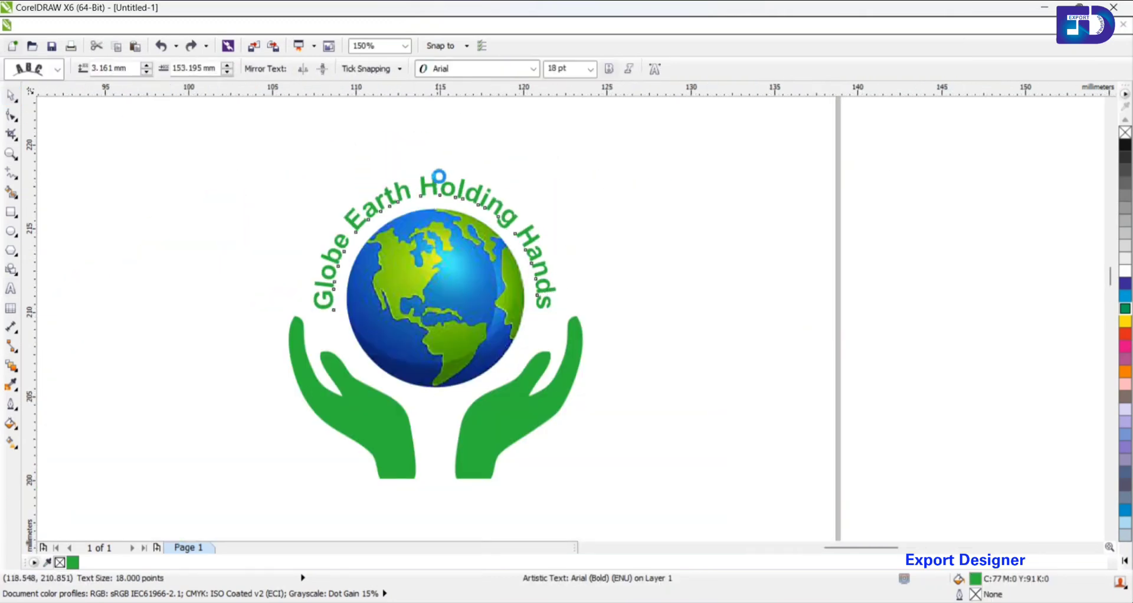
scroll(438, 181, "up", 3)
left_click_drag(434, 217, 430, 227)
left_click(555, 167)
scroll(441, 177, "down", 5)
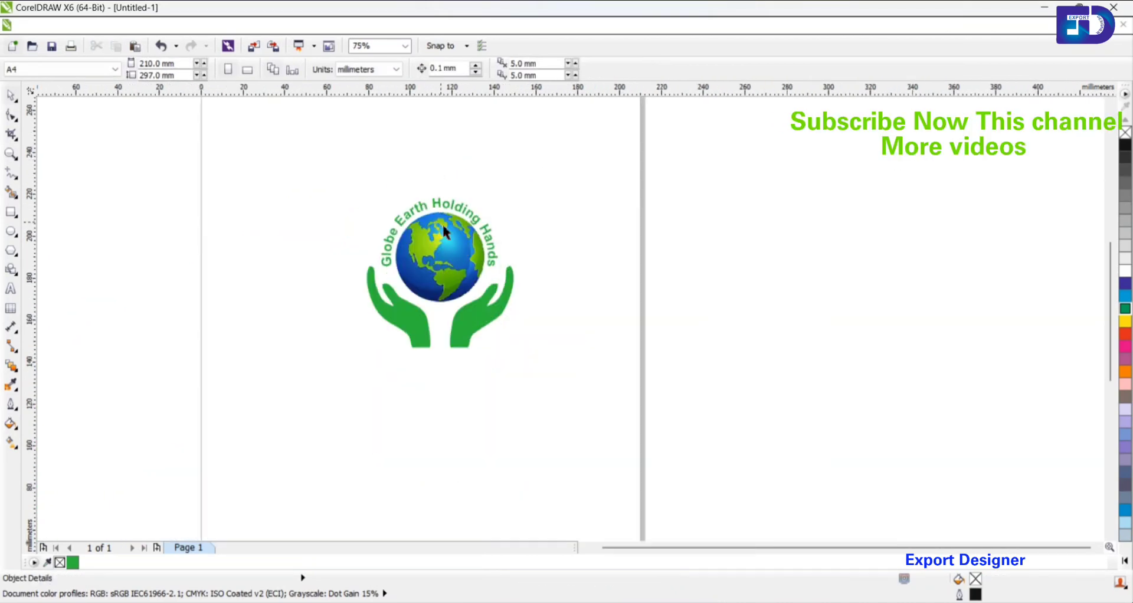
Group the hands, globe and curved text into one object and preview the finished design full-screen.
left_click_drag(642, 531, 211, 124)
key("ctrl+g")
key("shift+F2")
key("F9")
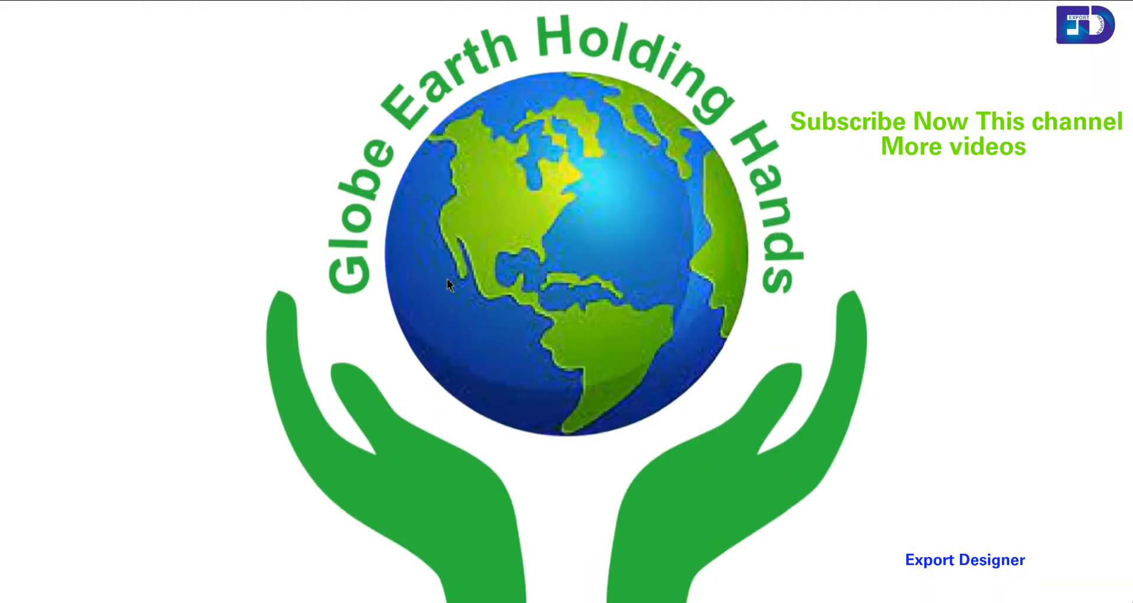
key("F9")
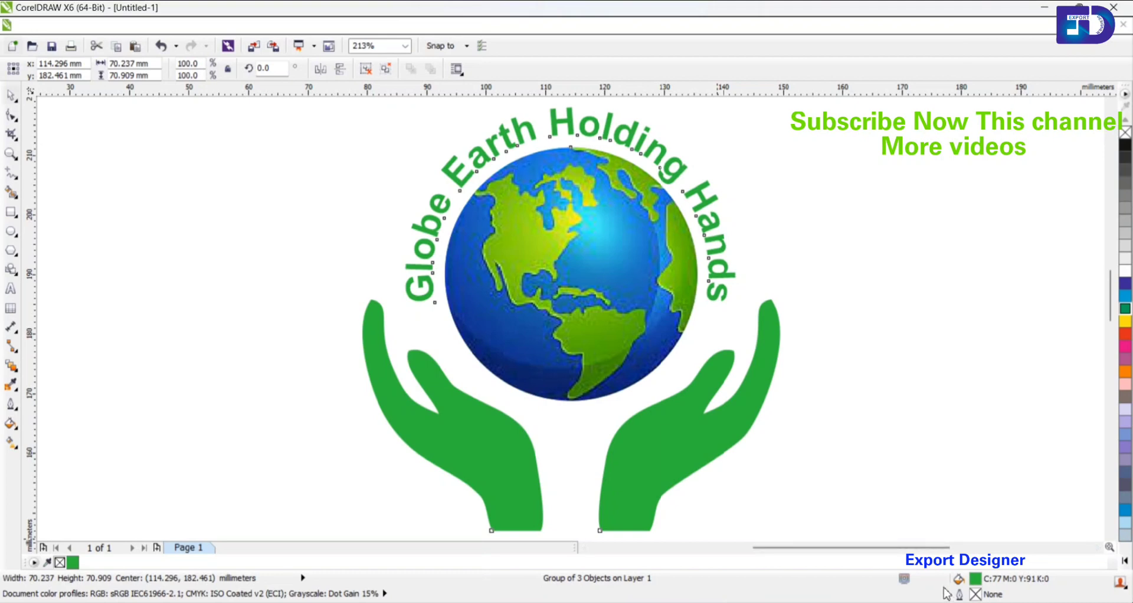
left_click(922, 602)
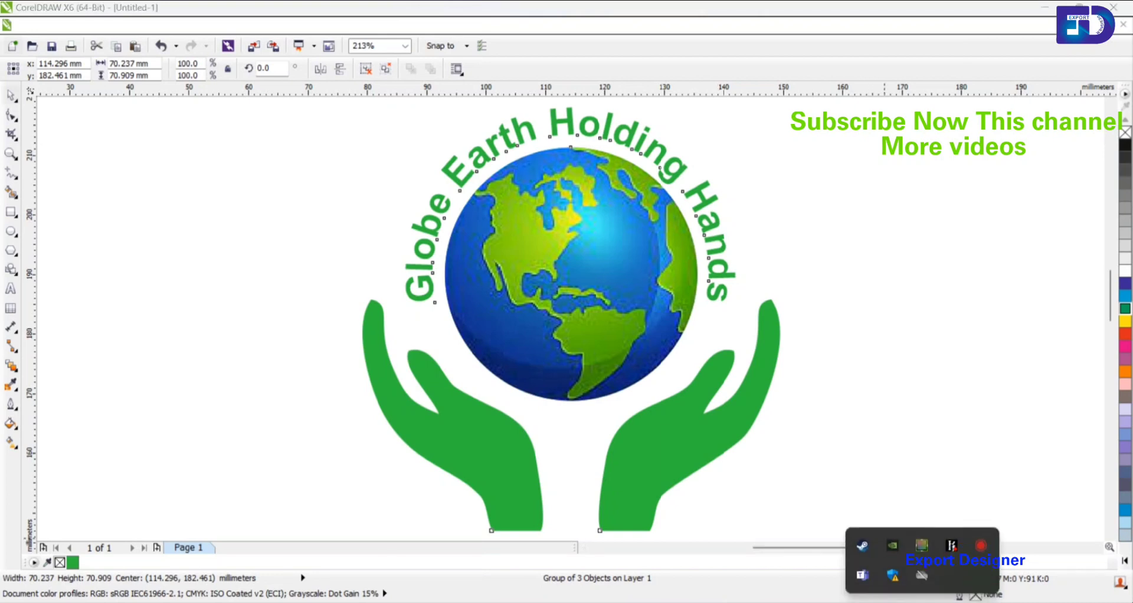